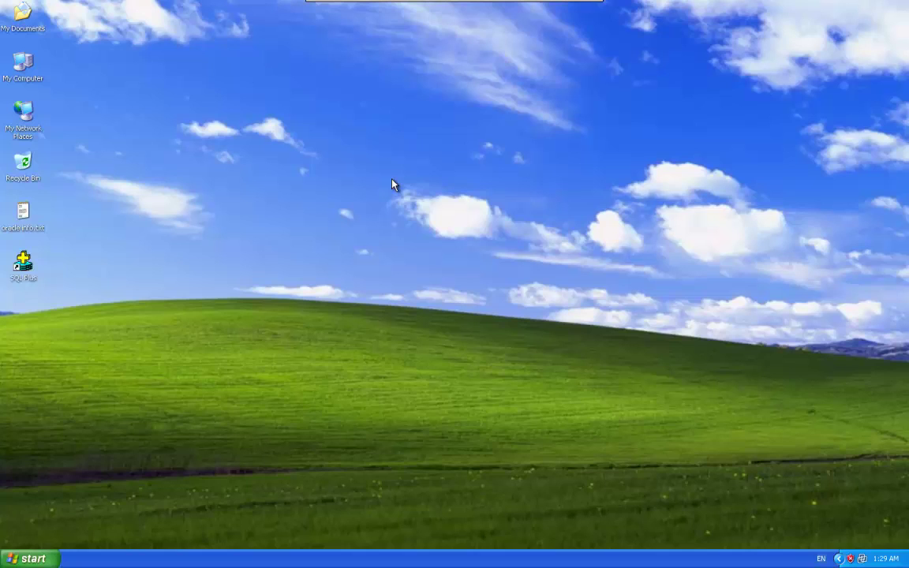
Step: Review the db1 connection name, system user and saved password in oracle info.txt
{"action": "double_click", "coordinate": [26, 218]}
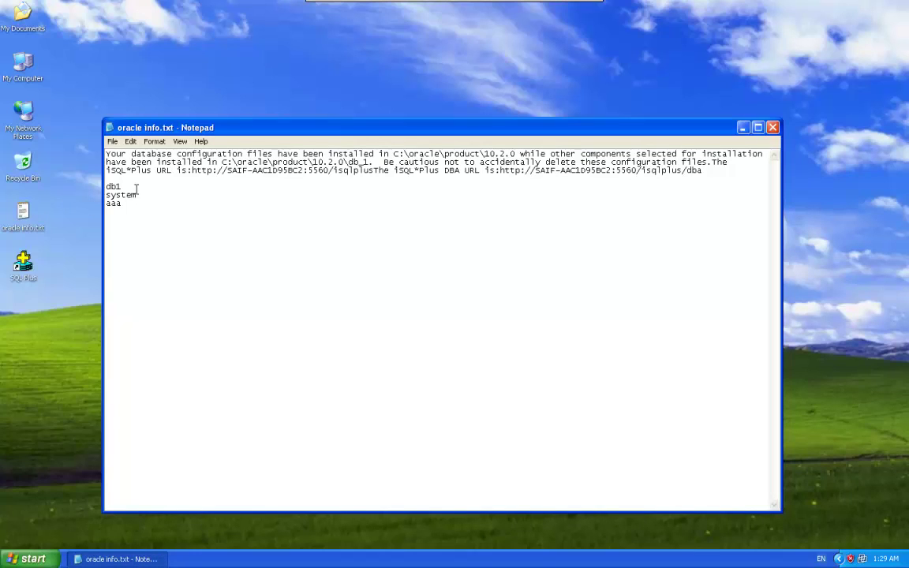
{"action": "left_click_drag", "start_coordinate": [127, 186], "coordinate": [62, 188]}
{"action": "left_click_drag", "start_coordinate": [138, 194], "coordinate": [75, 196]}
{"action": "left_click_drag", "start_coordinate": [134, 205], "coordinate": [73, 207]}
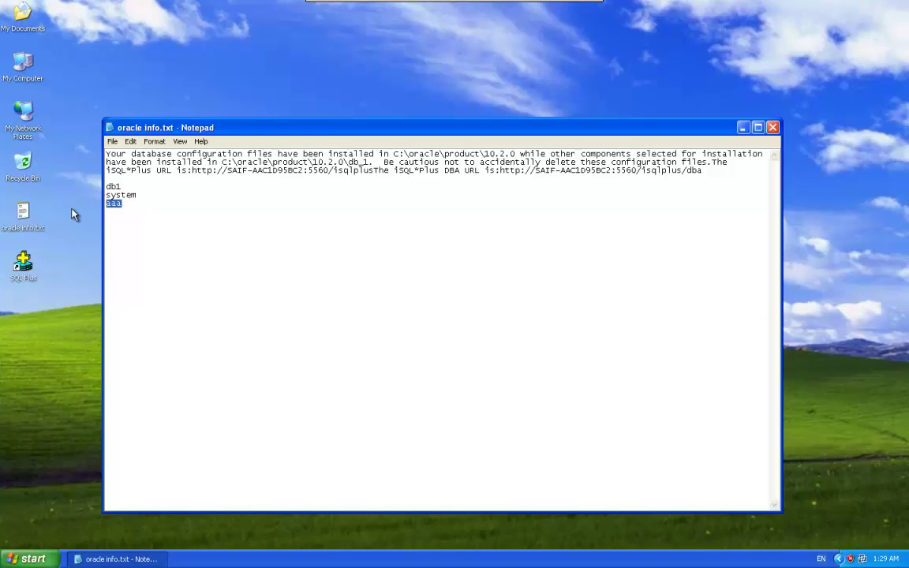
{"action": "left_click", "coordinate": [773, 128]}
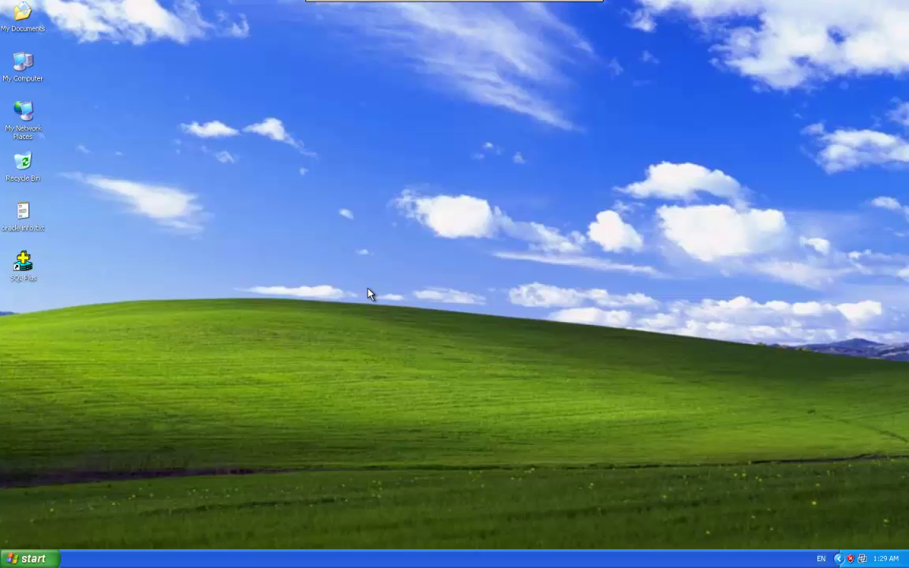
Step: Browse from My Computer to E:\Programs\Education\Oracle 10g R2\Oracle 10g R2 Developer
{"action": "double_click", "coordinate": [23, 65]}
{"action": "double_click", "coordinate": [435, 237]}
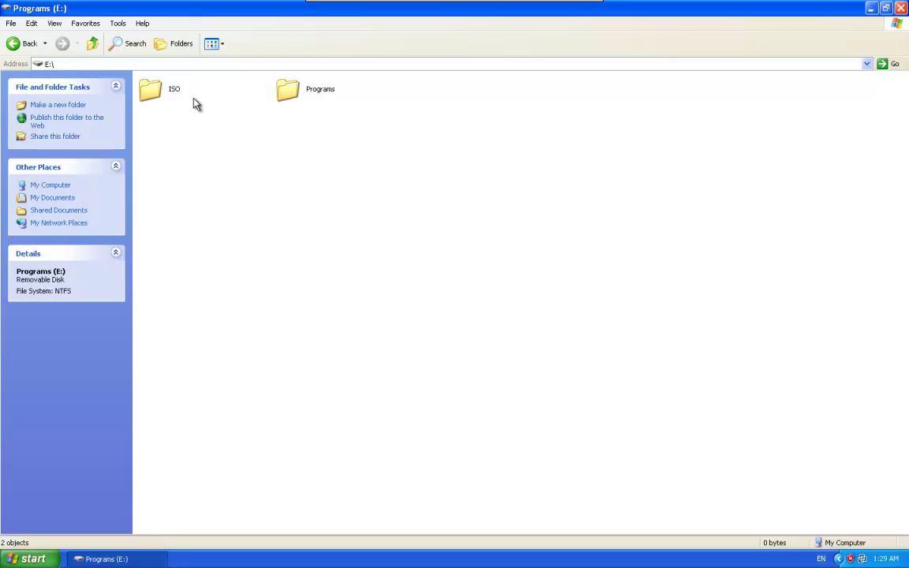
{"action": "double_click", "coordinate": [287, 92]}
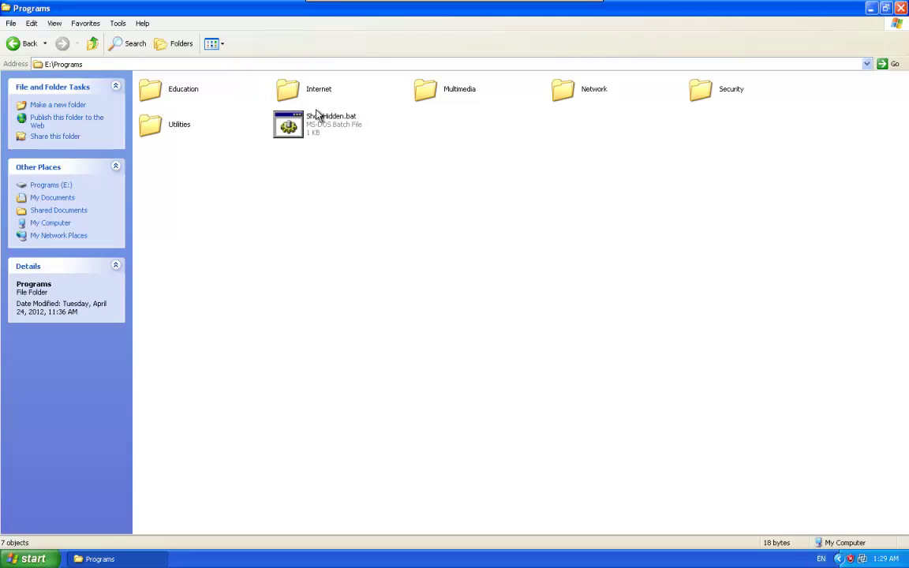
{"action": "double_click", "coordinate": [158, 83]}
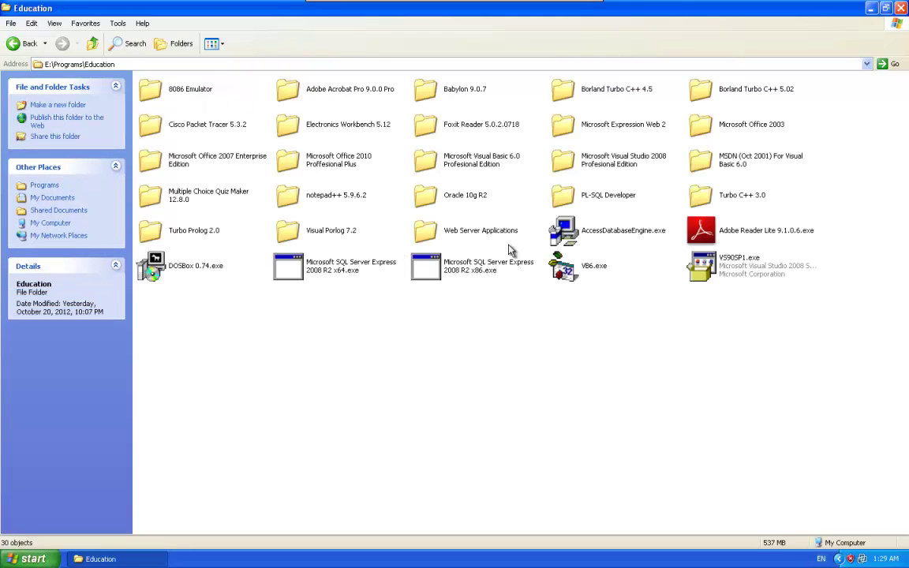
{"action": "double_click", "coordinate": [438, 196]}
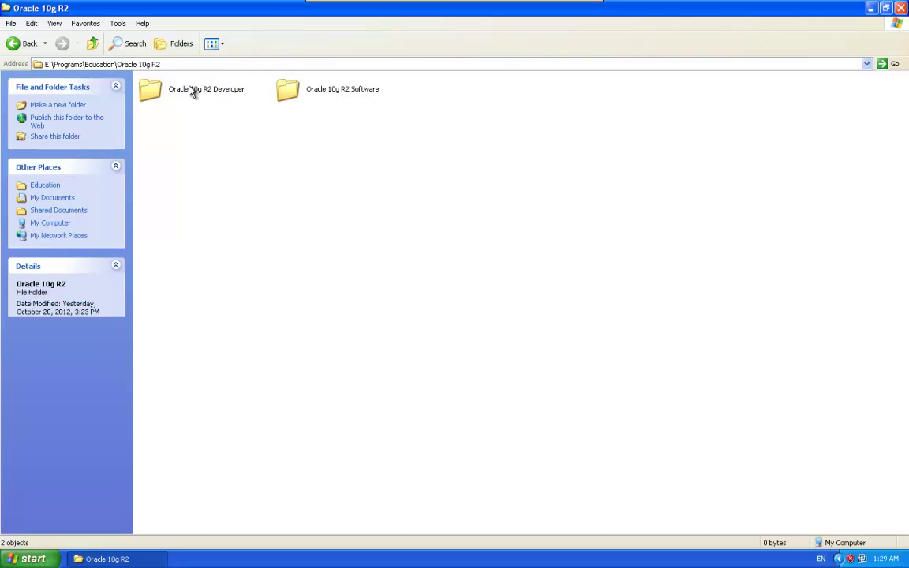
{"action": "double_click", "coordinate": [203, 92]}
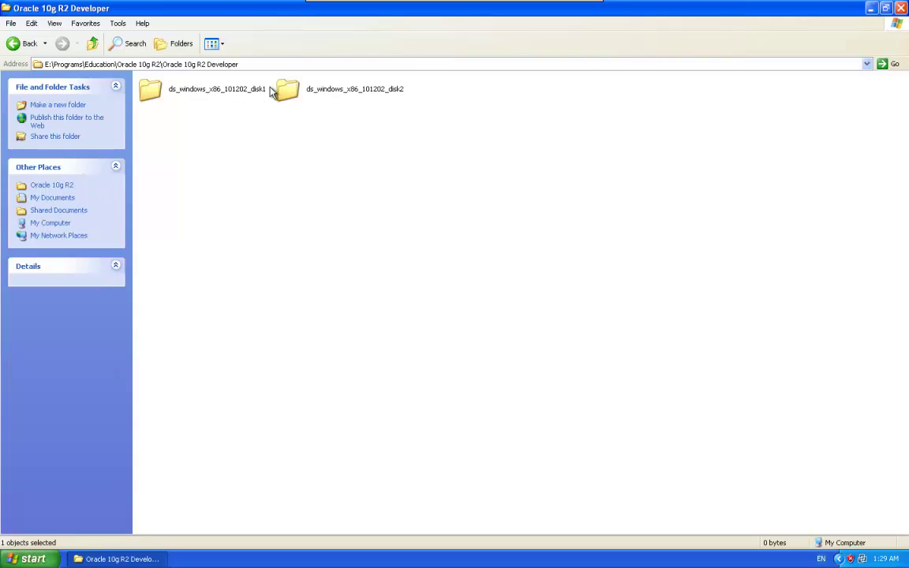
Step: Compare the two disk folders, then open ds_windows_x86_101202_disk1 and select setup.exe
{"action": "key", "text": "Right"}
{"action": "key", "text": "Right"}
{"action": "left_click", "coordinate": [354, 167]}
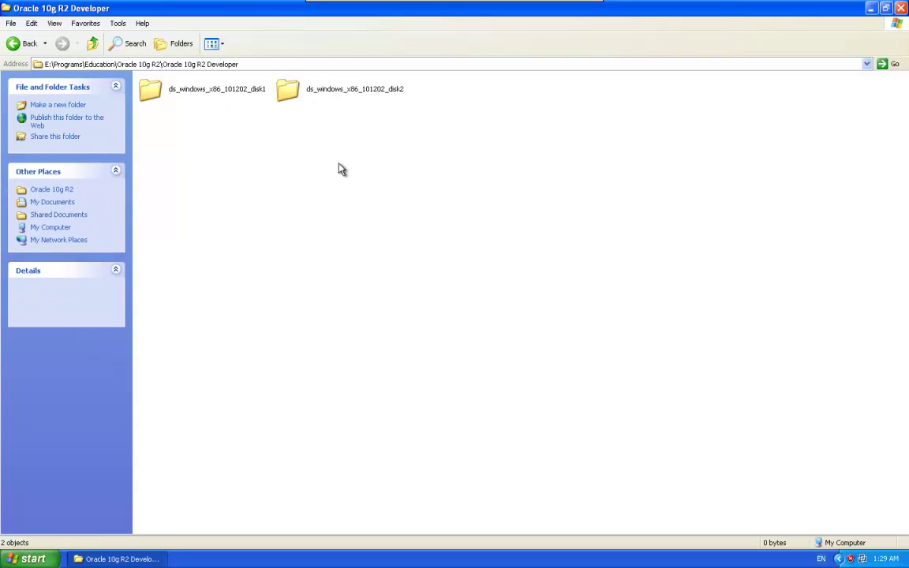
{"action": "left_click", "coordinate": [209, 87]}
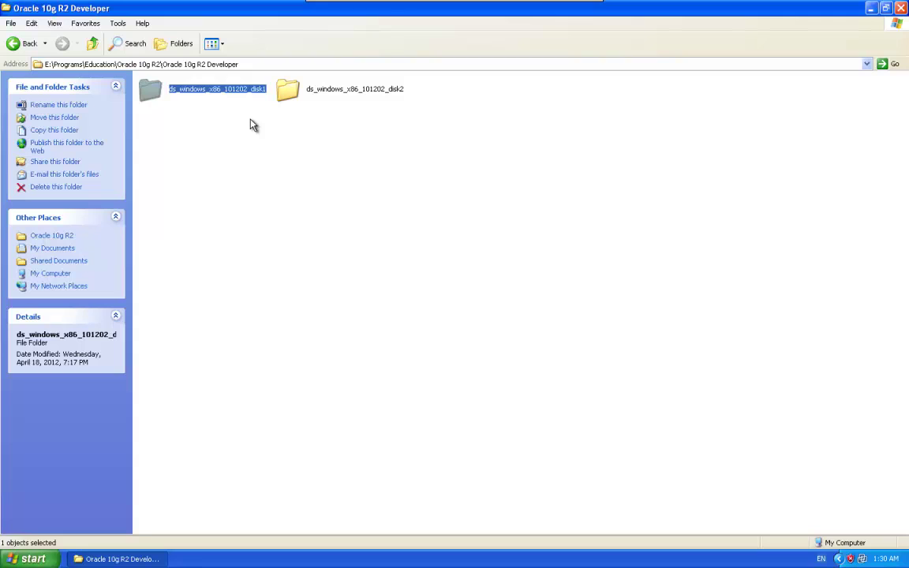
{"action": "left_click", "coordinate": [311, 96]}
{"action": "left_click", "coordinate": [238, 91]}
{"action": "left_click", "coordinate": [292, 92]}
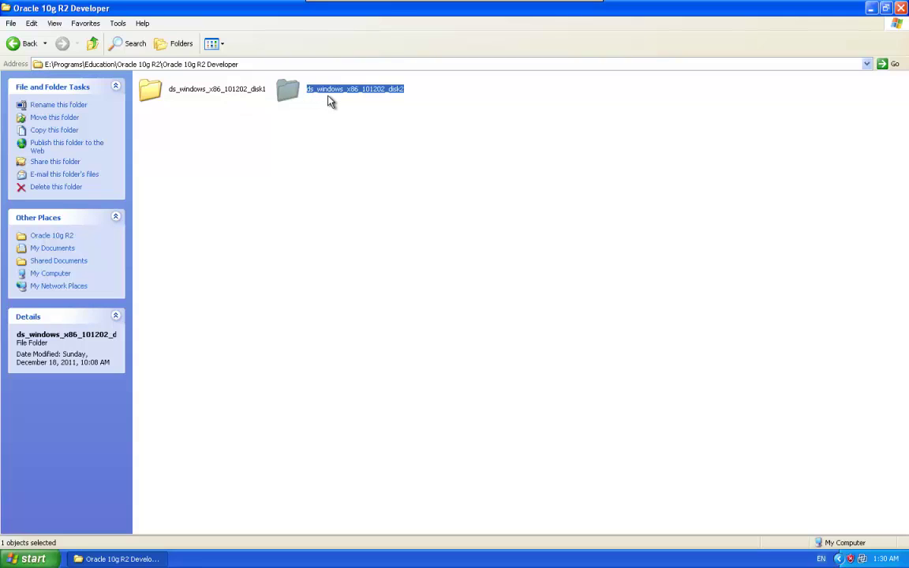
{"action": "left_click", "coordinate": [392, 282]}
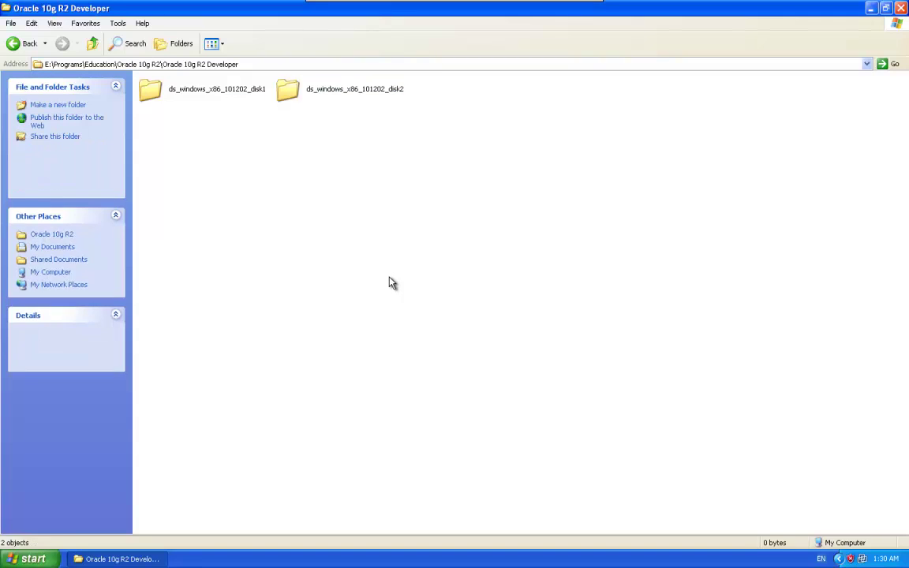
{"action": "double_click", "coordinate": [186, 96]}
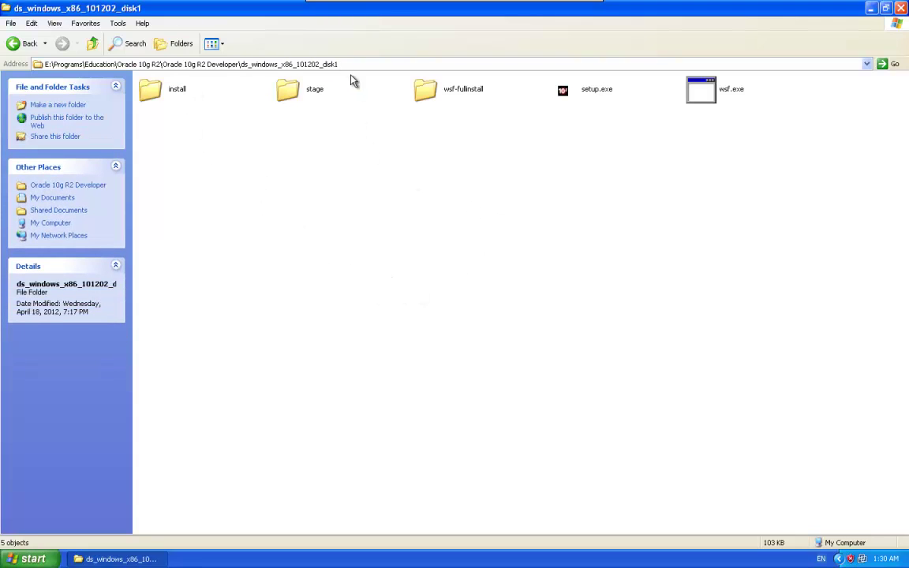
{"action": "left_click", "coordinate": [592, 96]}
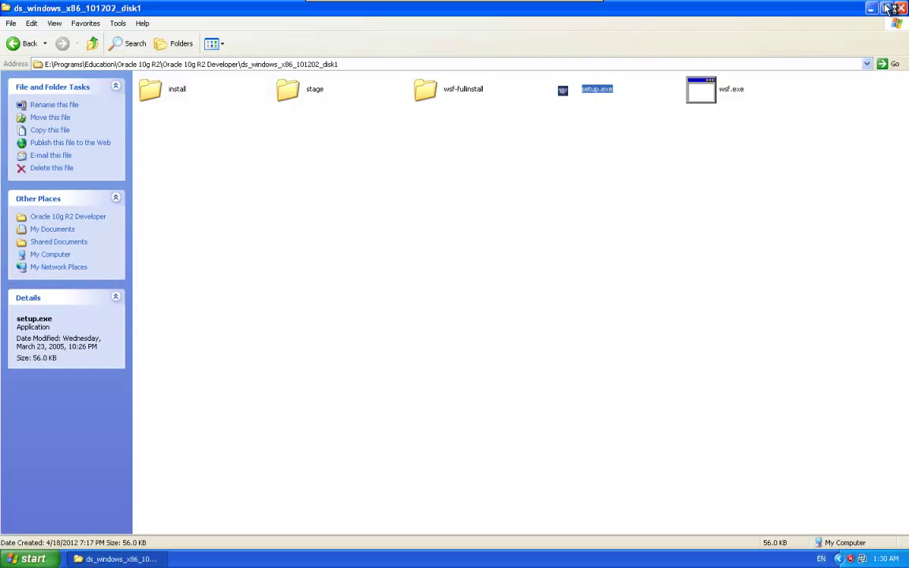
{"action": "double_click", "coordinate": [554, 8]}
Step: Move the Explorer window aside and advance past the installer's Welcome screen
{"action": "left_click_drag", "start_coordinate": [540, 45], "coordinate": [744, 178]}
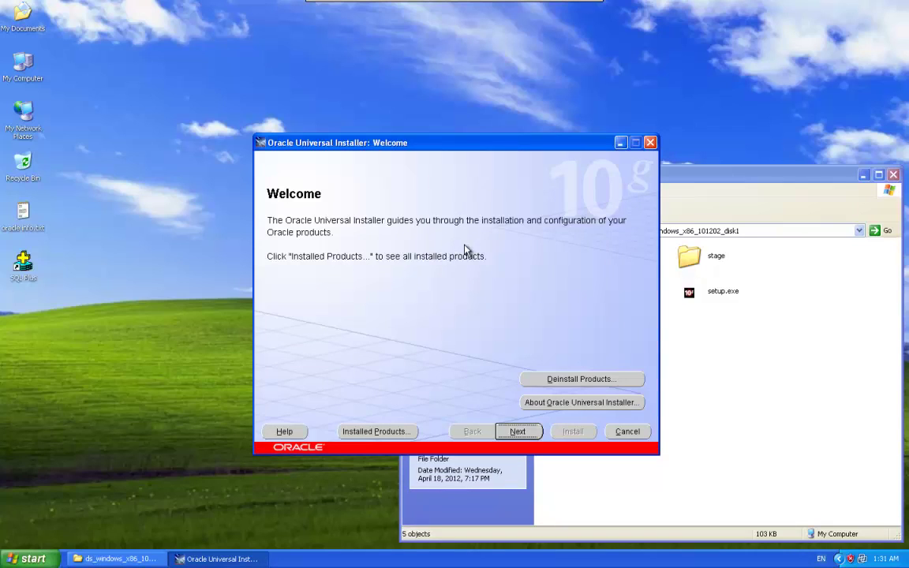
{"action": "left_click", "coordinate": [521, 431]}
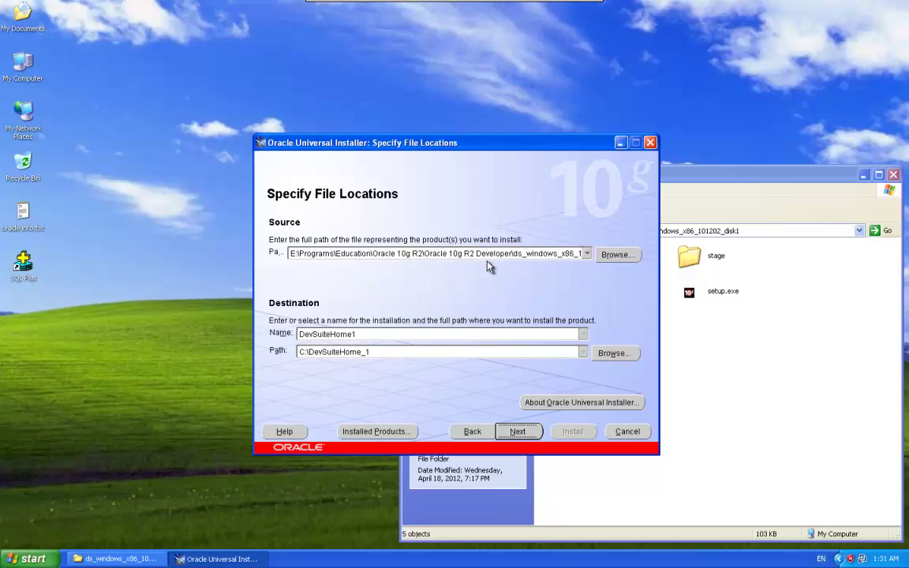
{"action": "double_click", "coordinate": [11, 72]}
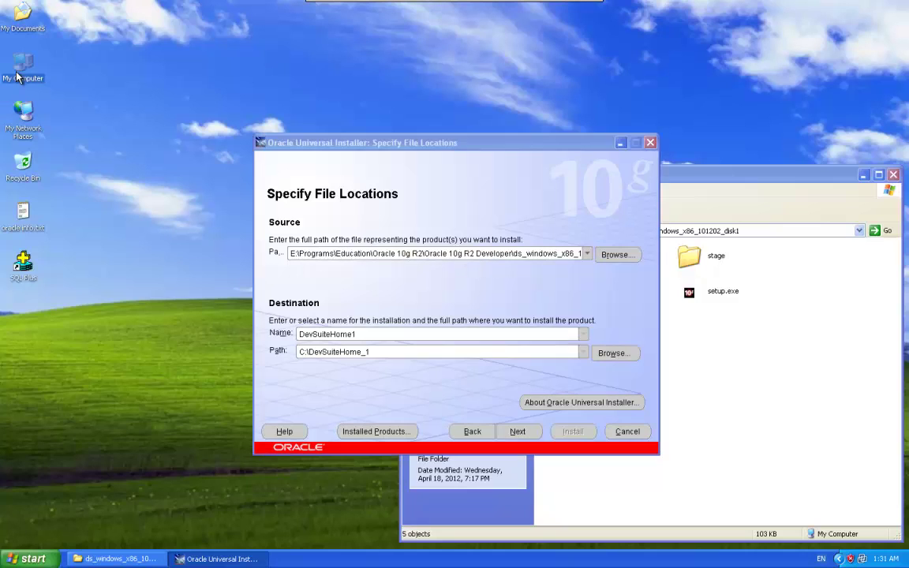
{"action": "left_click", "coordinate": [436, 235]}
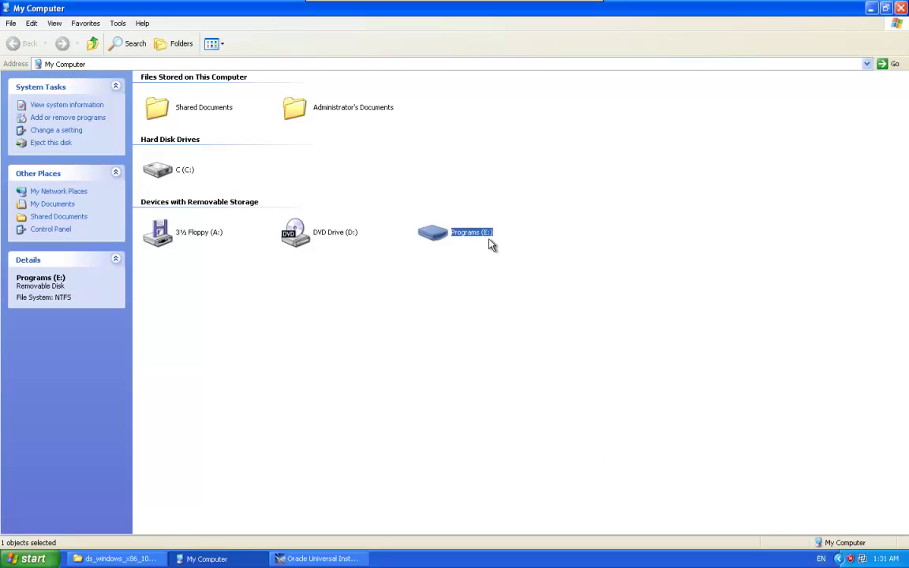
{"action": "left_click", "coordinate": [900, 7]}
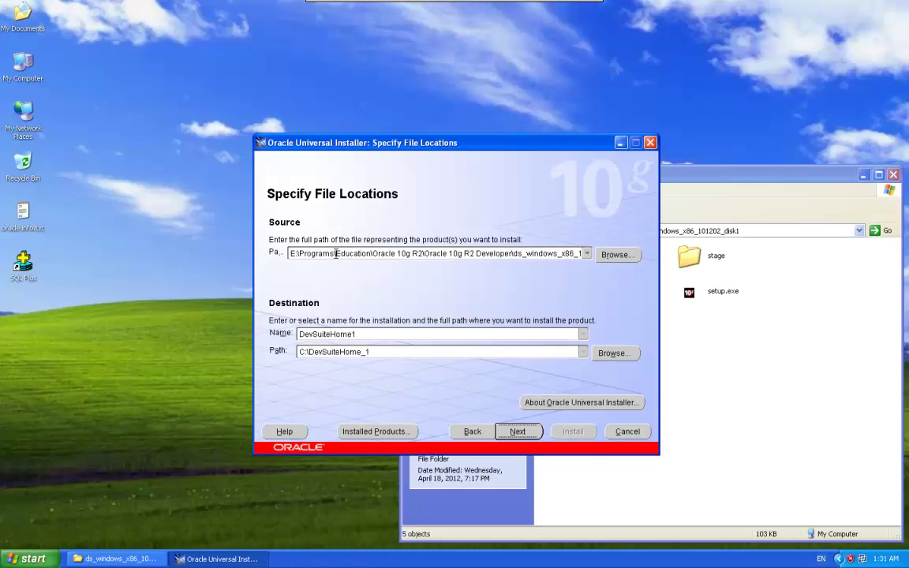
{"action": "triple_click", "coordinate": [524, 252]}
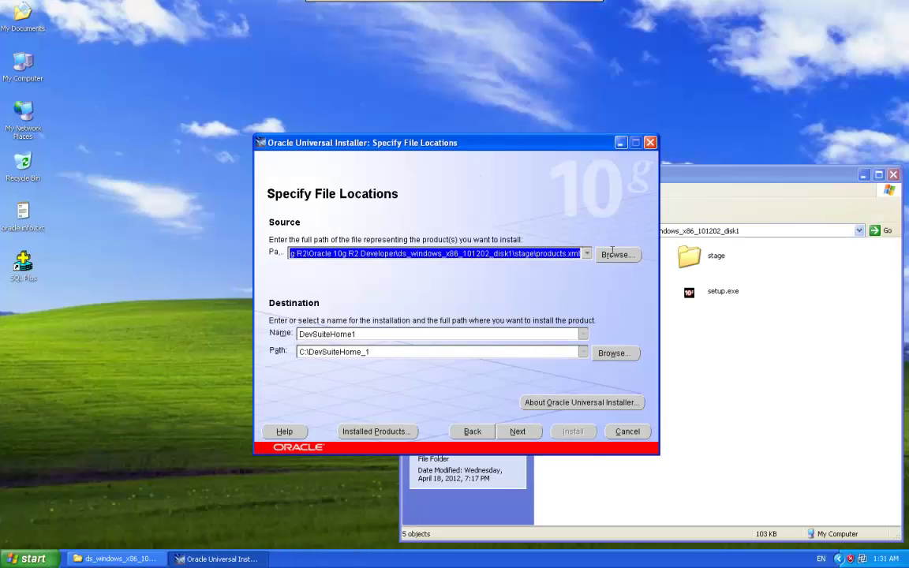
{"action": "left_click", "coordinate": [510, 253]}
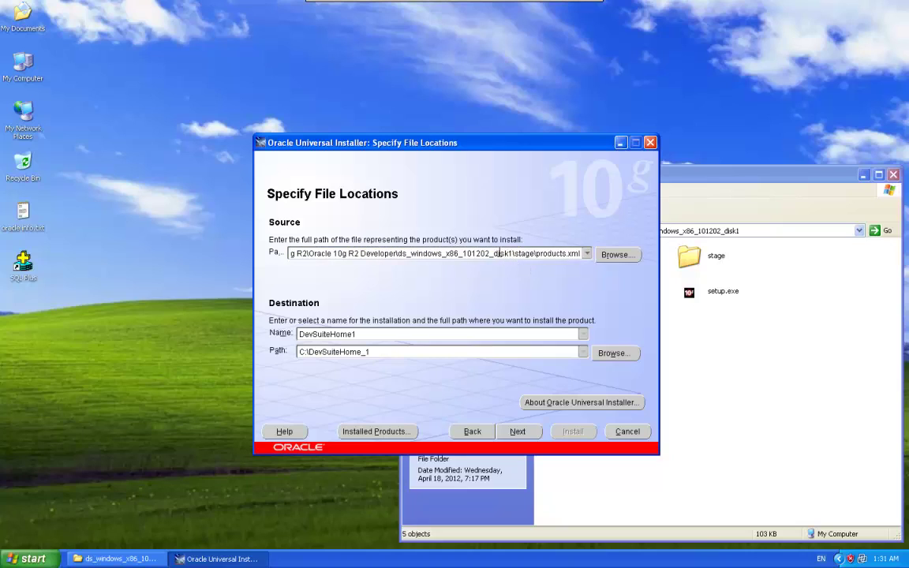
{"action": "key", "text": "Right"}
{"action": "key", "text": "Right"}
{"action": "key", "text": "Right"}
{"action": "key", "text": "Right"}
{"action": "key", "text": "Right"}
{"action": "key", "text": "Right"}
{"action": "left_click", "coordinate": [302, 352]}
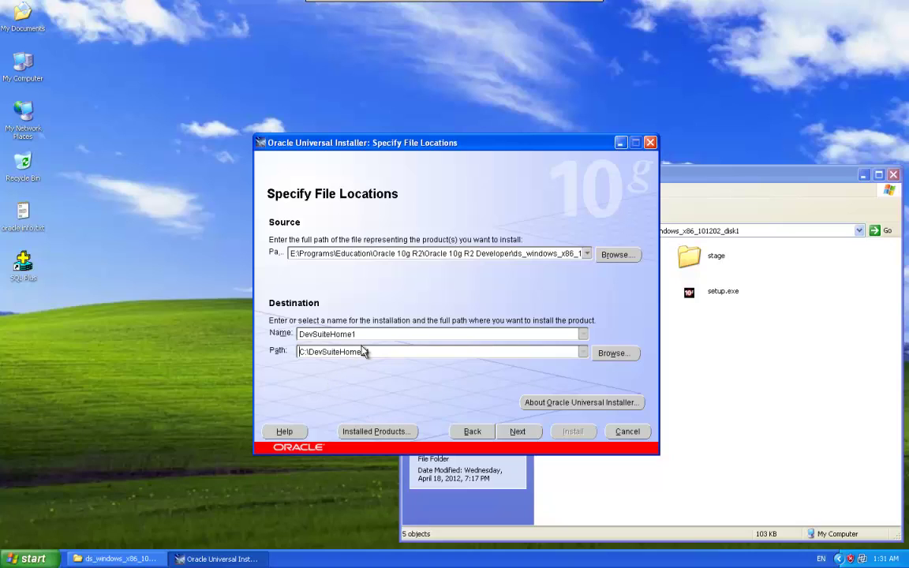
Step: Keep destination name DevSuiteHome1 and path C:\DevSuiteHome_1, then continue
{"action": "double_click", "coordinate": [354, 334]}
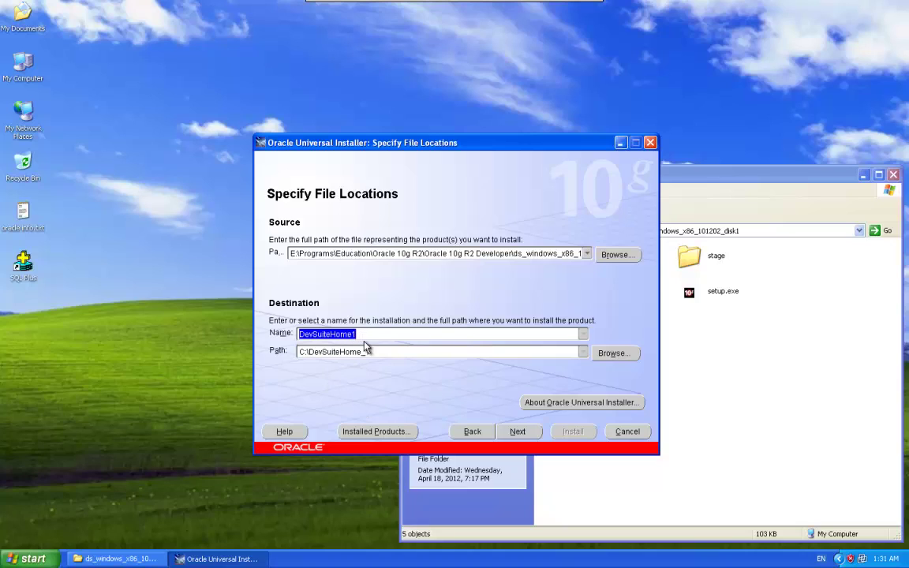
{"action": "left_click", "coordinate": [361, 334]}
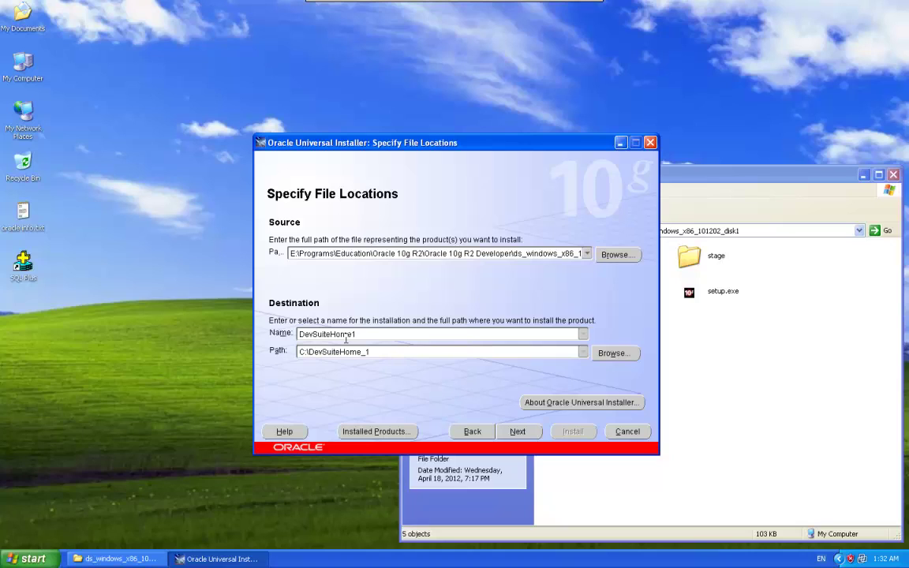
{"action": "left_click", "coordinate": [367, 351]}
{"action": "triple_click", "coordinate": [387, 351]}
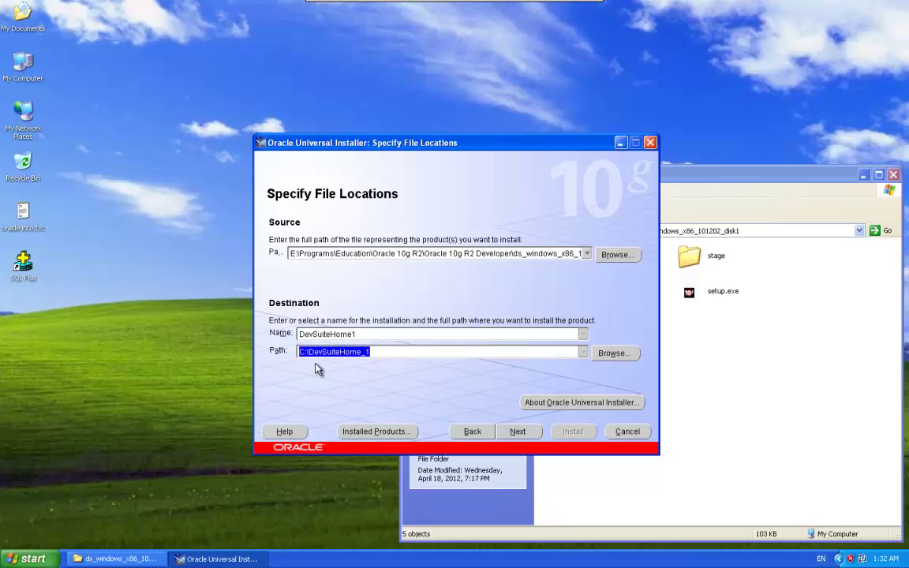
{"action": "left_click", "coordinate": [518, 432]}
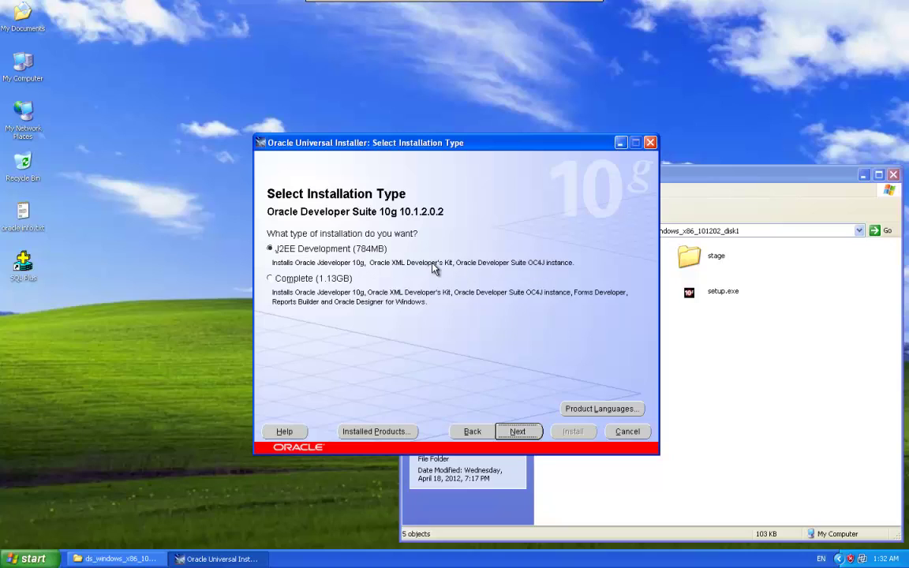
Step: Choose the Complete (1.13GB) installation type and continue
{"action": "left_click", "coordinate": [291, 280]}
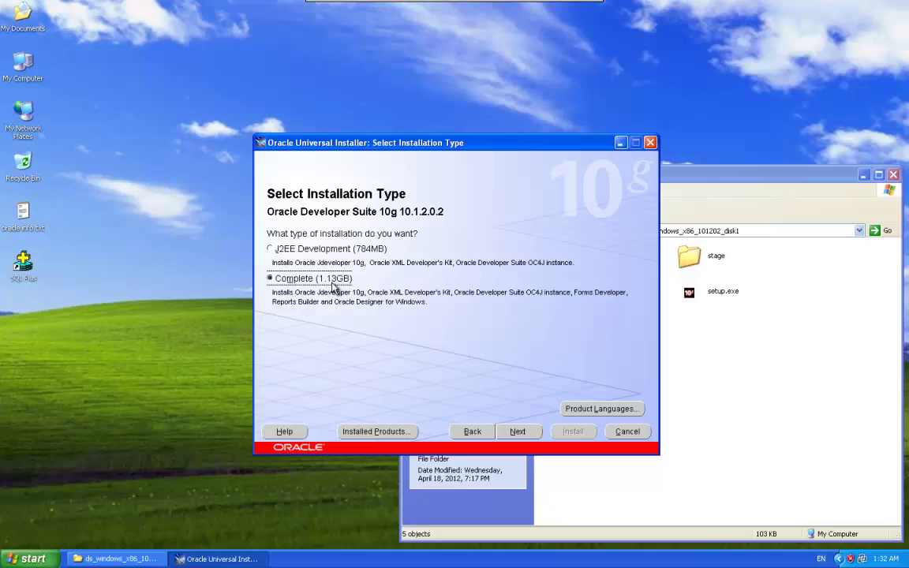
{"action": "left_click", "coordinate": [516, 431]}
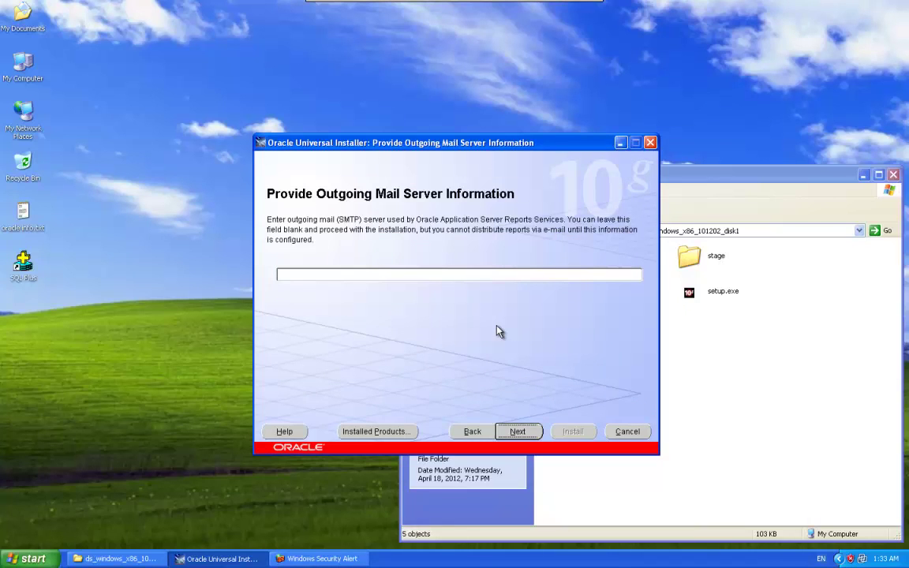
Step: Unblock javaw in the firewall alert and skip the SMTP mail server field
{"action": "left_click", "coordinate": [324, 559]}
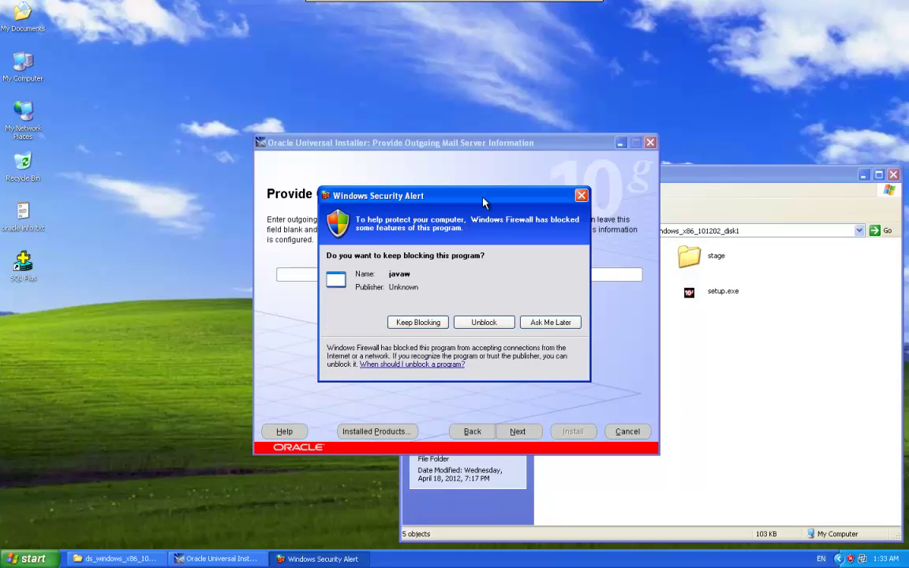
{"action": "left_click_drag", "start_coordinate": [489, 197], "coordinate": [552, 234]}
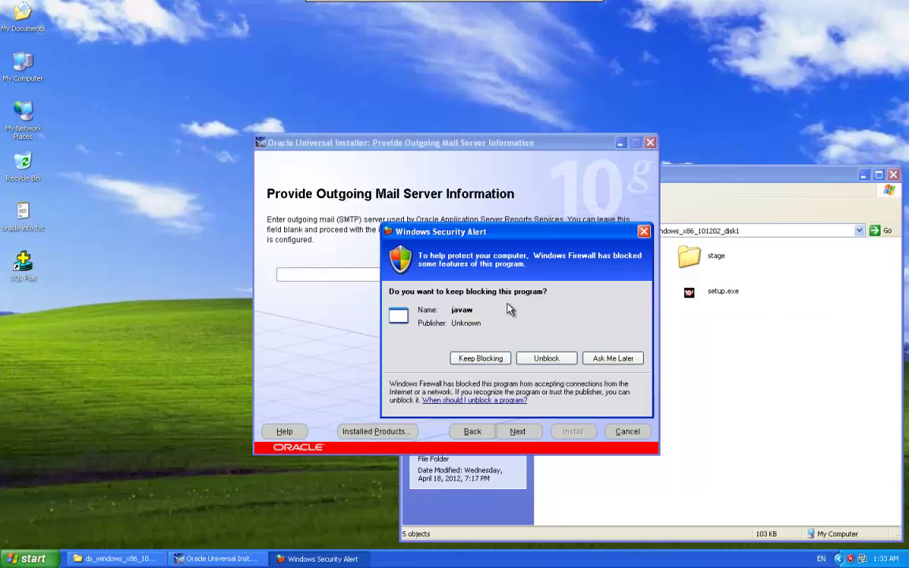
{"action": "left_click", "coordinate": [543, 360]}
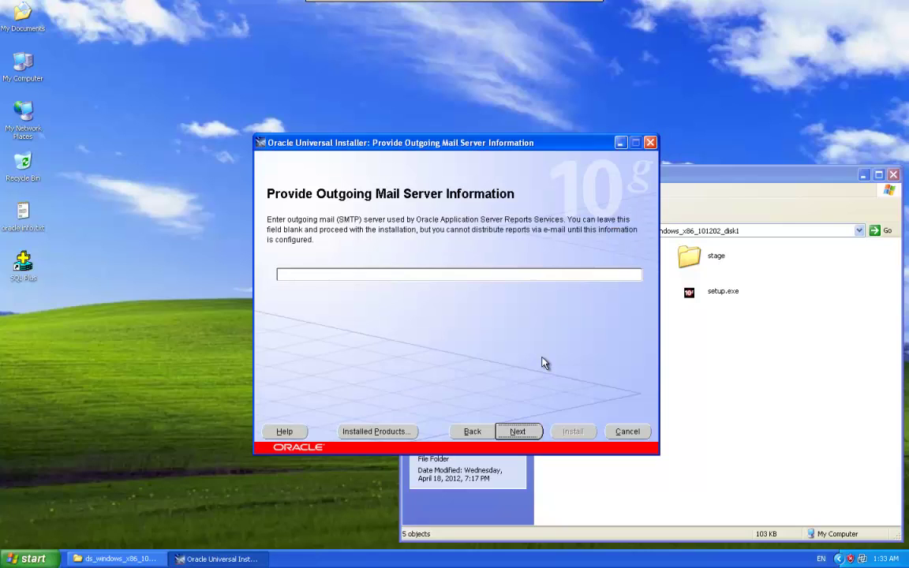
{"action": "left_click_drag", "start_coordinate": [474, 148], "coordinate": [475, 131]}
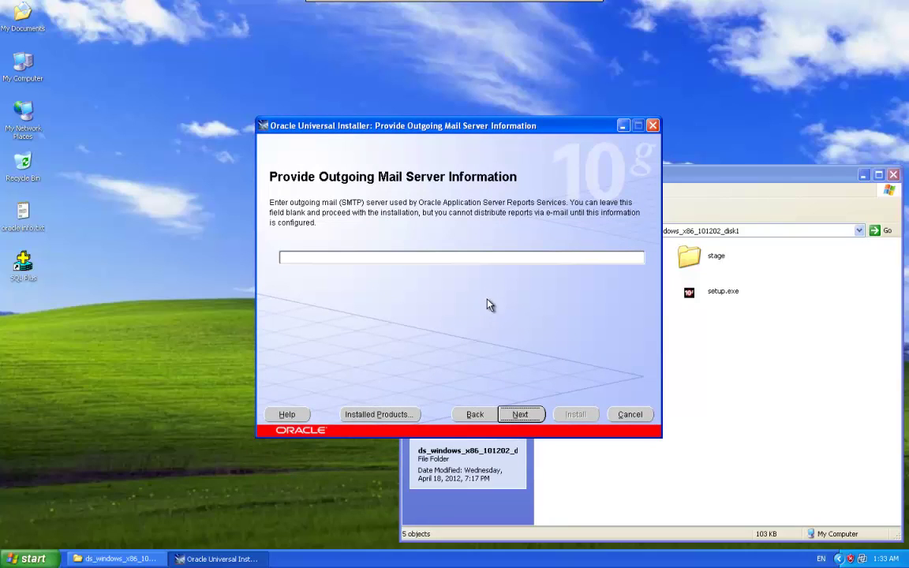
{"action": "left_click", "coordinate": [520, 415]}
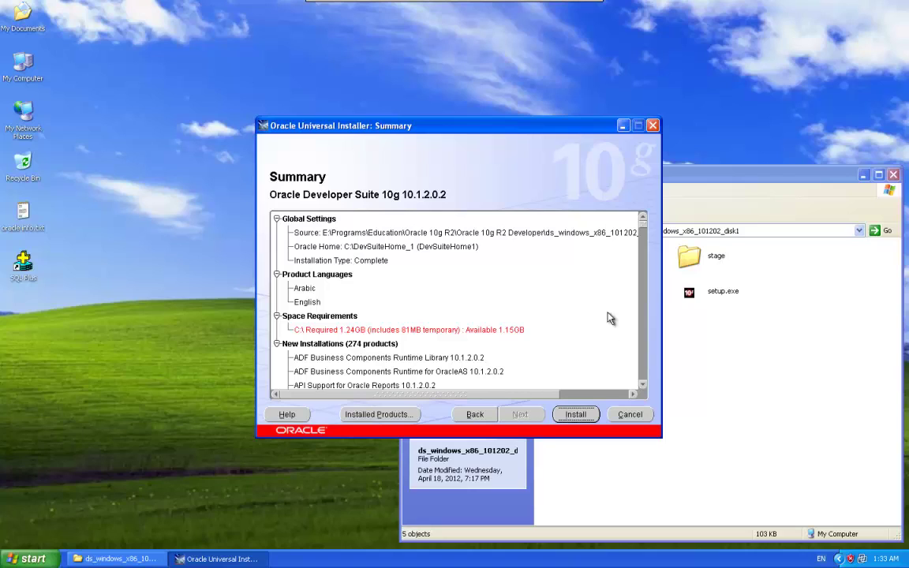
Step: Scroll the summary, start the install, and accept the low disk space caution
{"action": "left_click_drag", "start_coordinate": [645, 228], "coordinate": [645, 361]}
{"action": "left_click", "coordinate": [576, 415]}
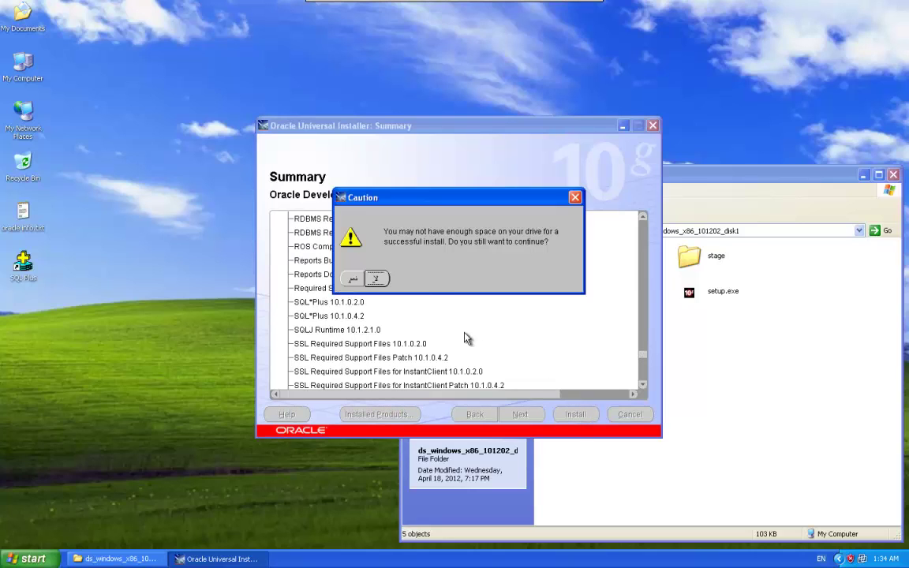
{"action": "left_click", "coordinate": [352, 279]}
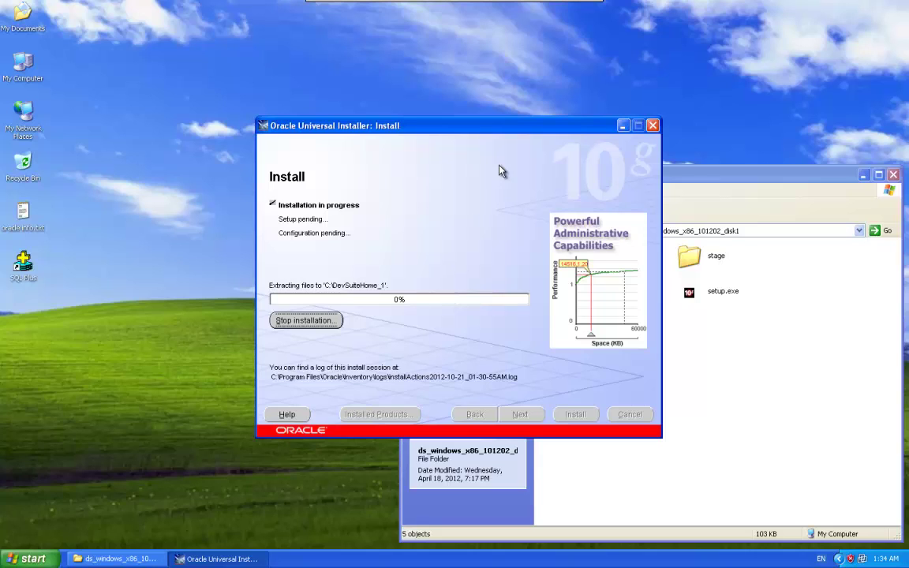
Step: Pause the screen recording while copying runs until the disk 2 prompt at 69%
{"action": "left_click_drag", "start_coordinate": [502, 132], "coordinate": [498, 120]}
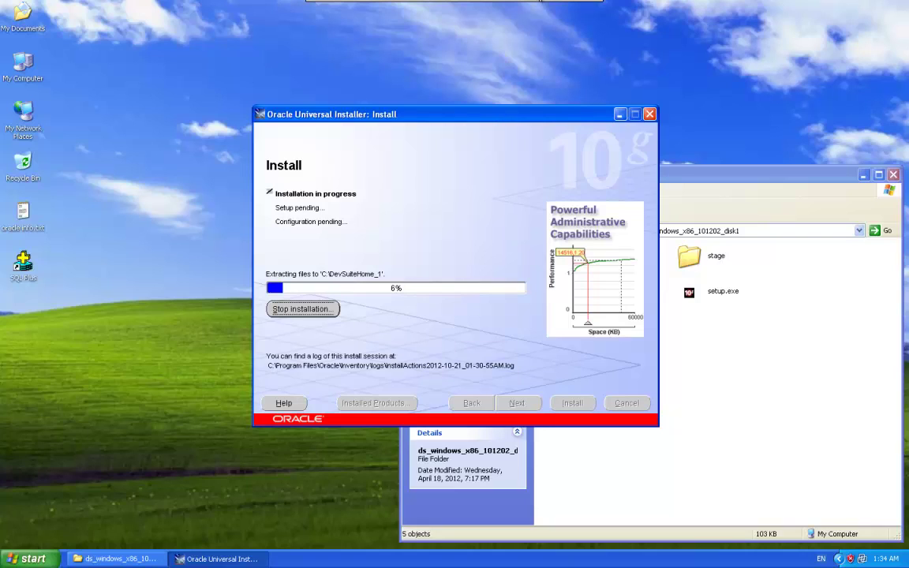
{"action": "left_click", "coordinate": [563, 6]}
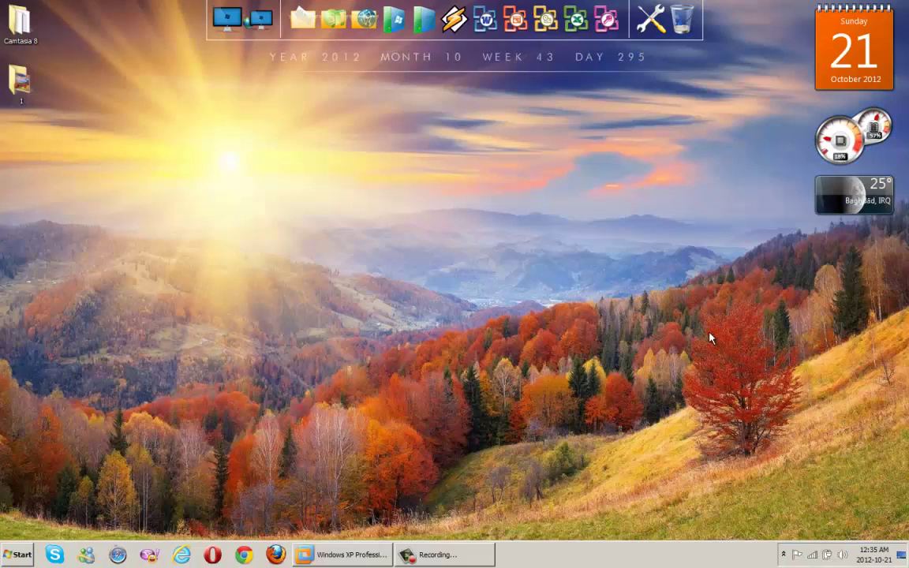
{"action": "left_click", "coordinate": [453, 548]}
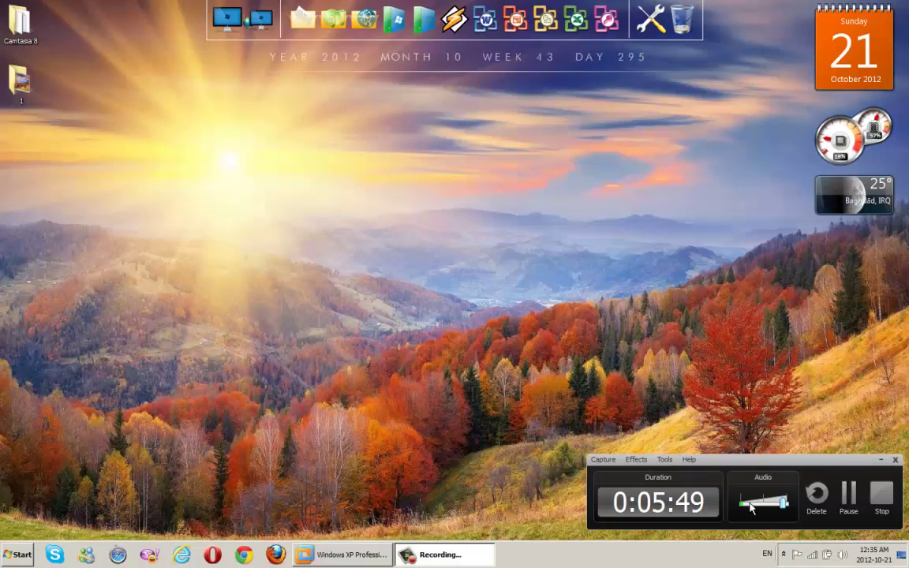
{"action": "left_click", "coordinate": [848, 498]}
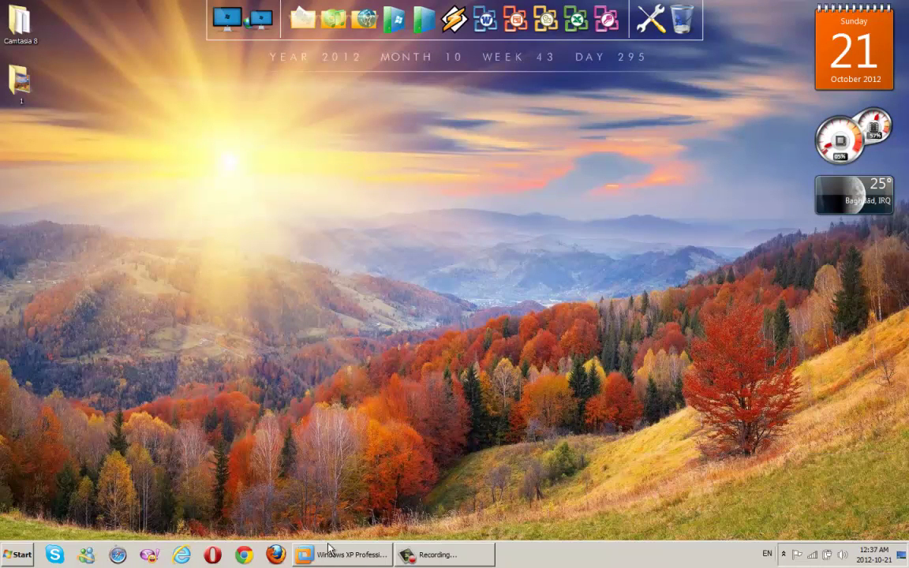
{"action": "left_click", "coordinate": [339, 552]}
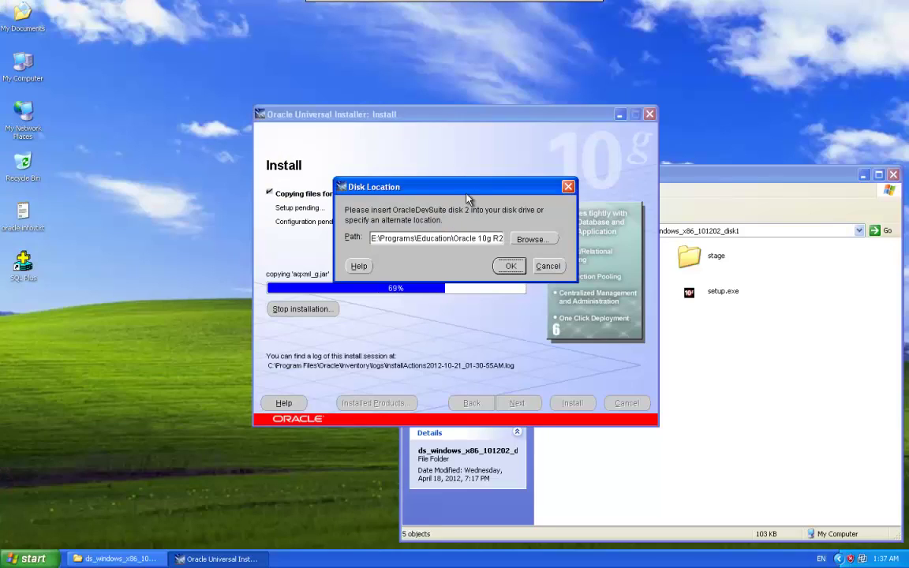
Step: Try pasting a copied folder path into the disk 2 location field
{"action": "left_click_drag", "start_coordinate": [470, 193], "coordinate": [498, 144]}
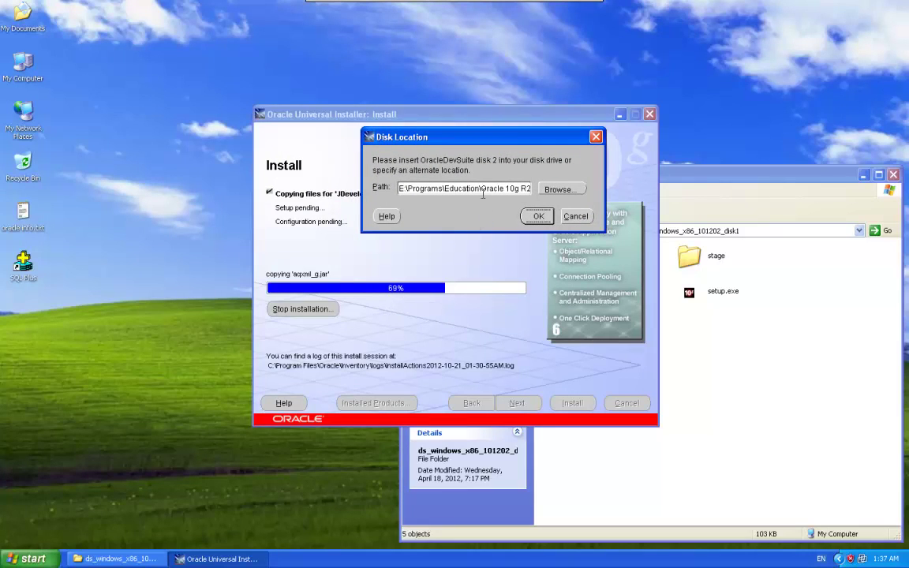
{"action": "left_click_drag", "start_coordinate": [465, 188], "coordinate": [540, 190]}
{"action": "key", "text": "ctrl+v"}
{"action": "key", "text": "ctrl+a"}
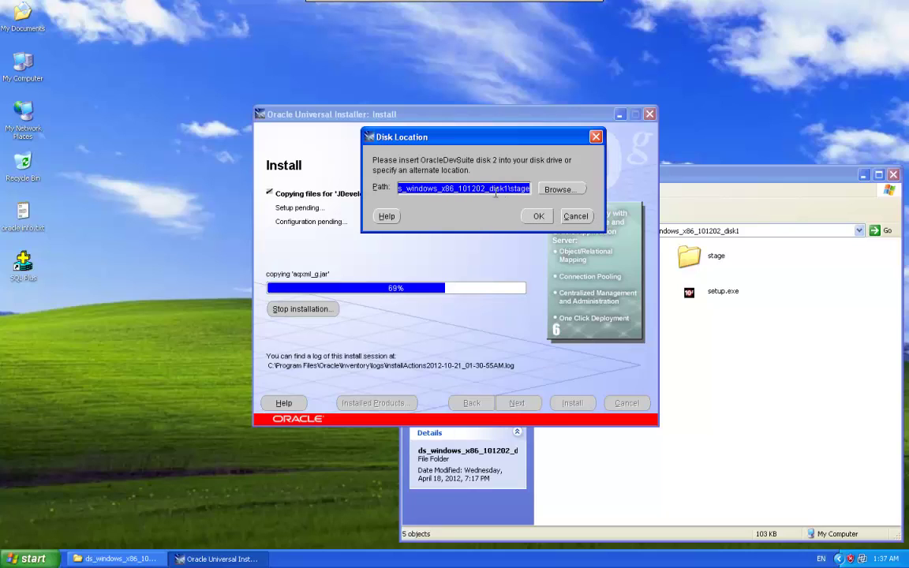
Step: Browse to the stage folder inside ds_windows_x86_101202_disk2 and confirm it
{"action": "left_click", "coordinate": [560, 189]}
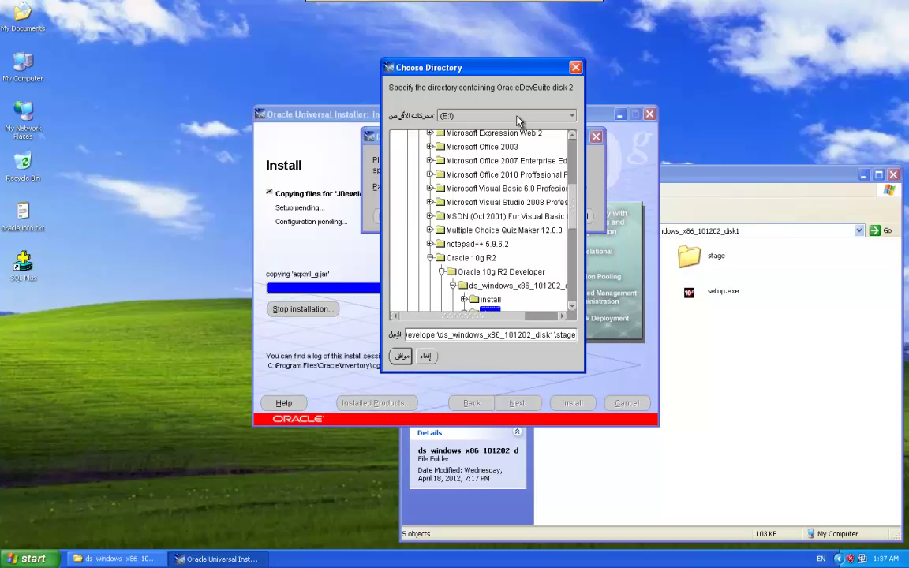
{"action": "left_click_drag", "start_coordinate": [524, 73], "coordinate": [495, 79]}
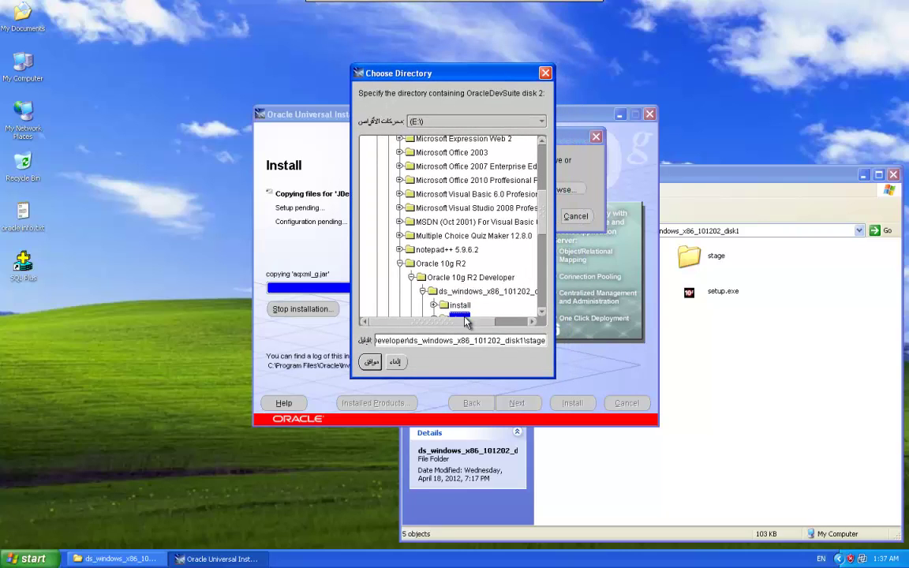
{"action": "left_click_drag", "start_coordinate": [465, 325], "coordinate": [528, 319]}
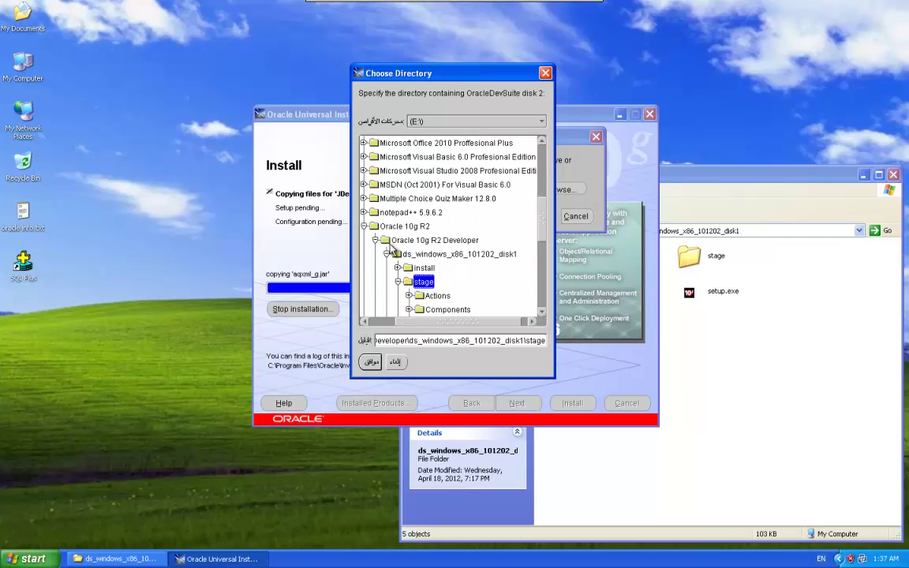
{"action": "left_click", "coordinate": [386, 255]}
{"action": "left_click", "coordinate": [414, 267]}
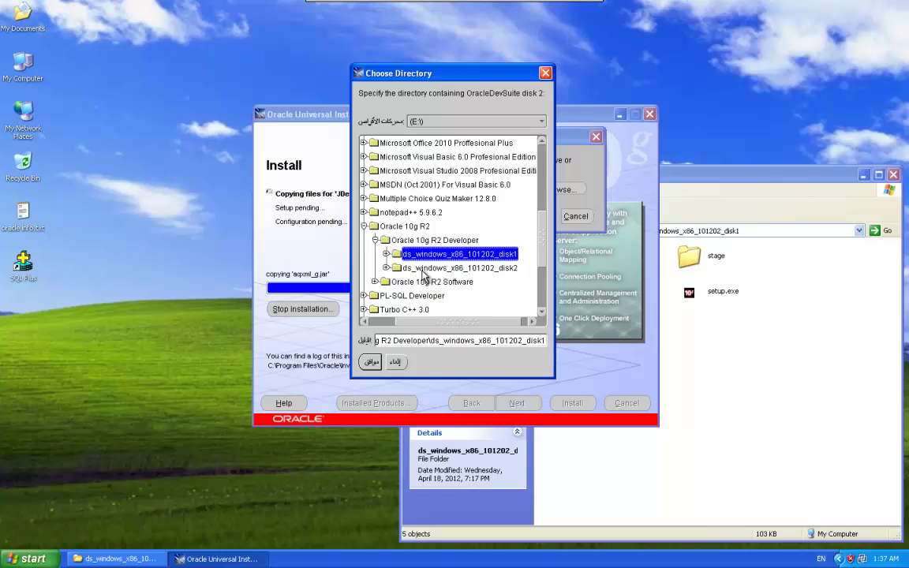
{"action": "double_click", "coordinate": [423, 272]}
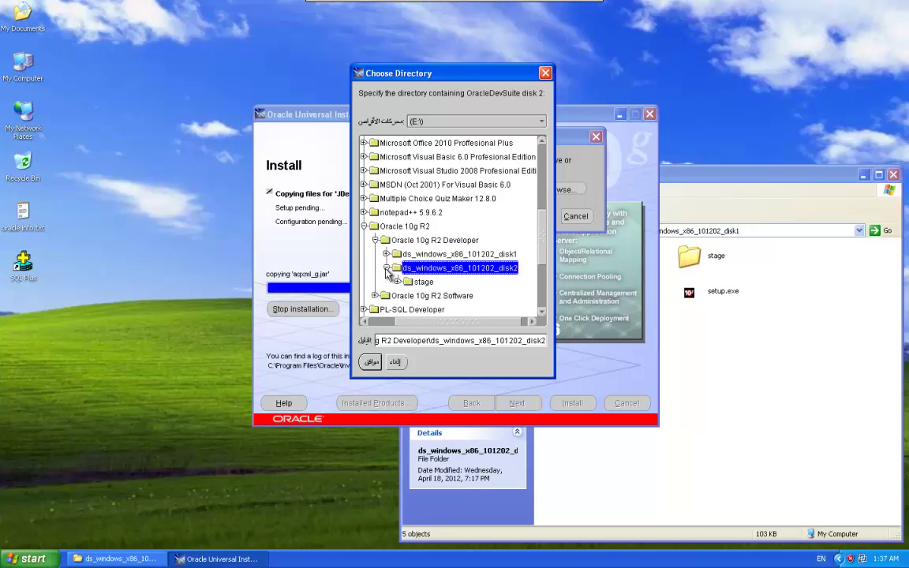
{"action": "left_click", "coordinate": [416, 282]}
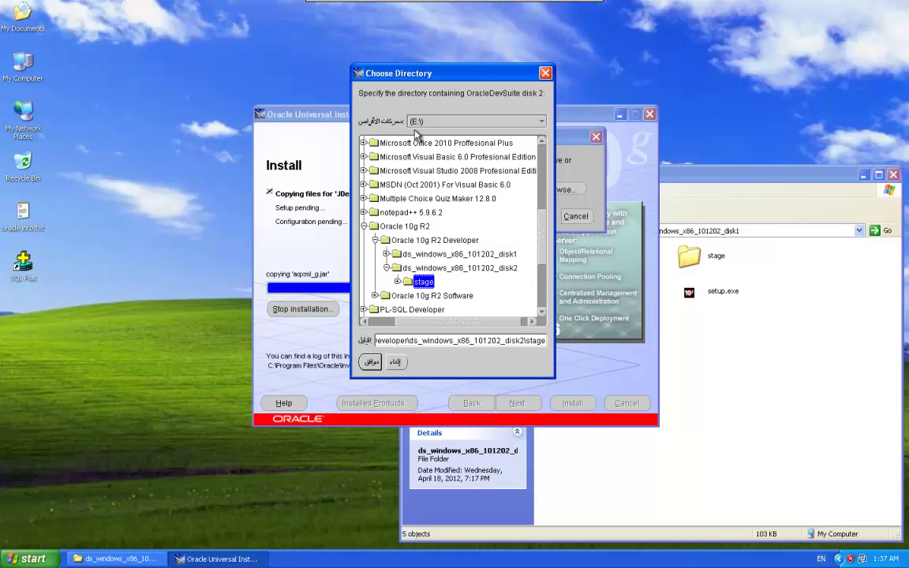
{"action": "left_click", "coordinate": [369, 362]}
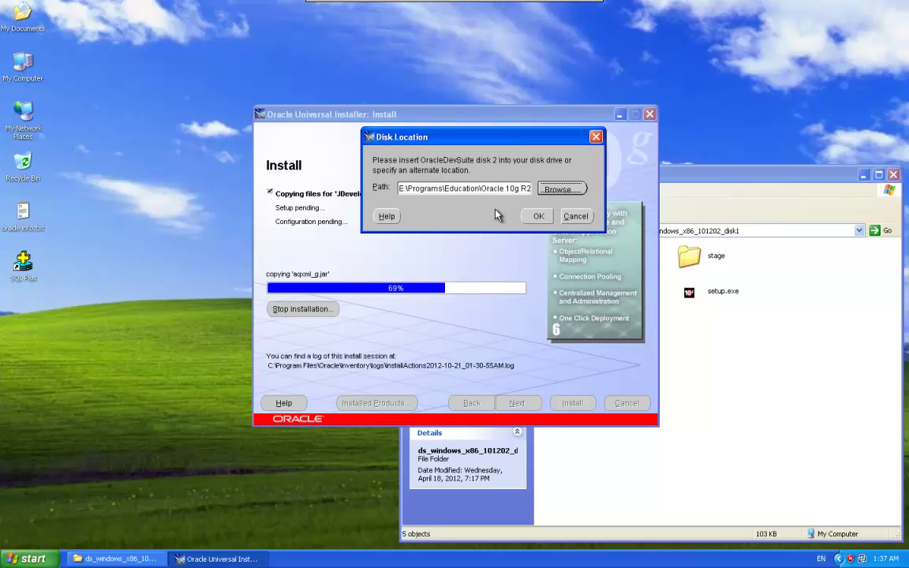
Step: Accept the disk 2 location to resume copying, then pause the screen recording
{"action": "left_click", "coordinate": [539, 216]}
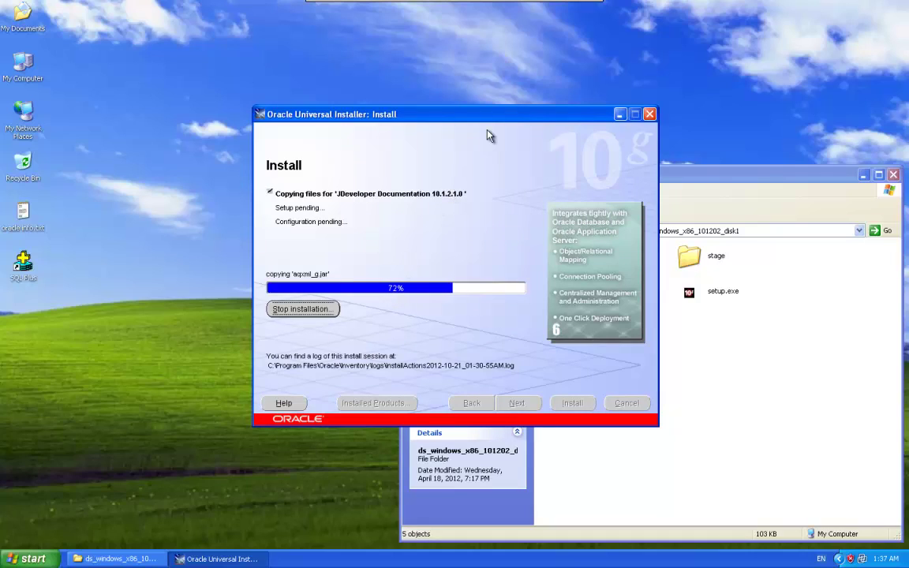
{"action": "mouse_move", "coordinate": [463, 4]}
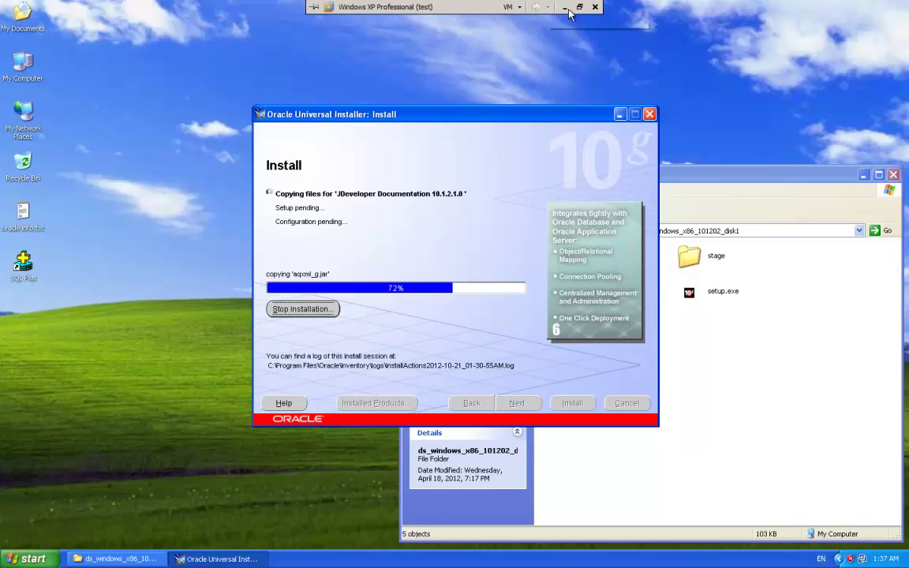
{"action": "left_click", "coordinate": [564, 7]}
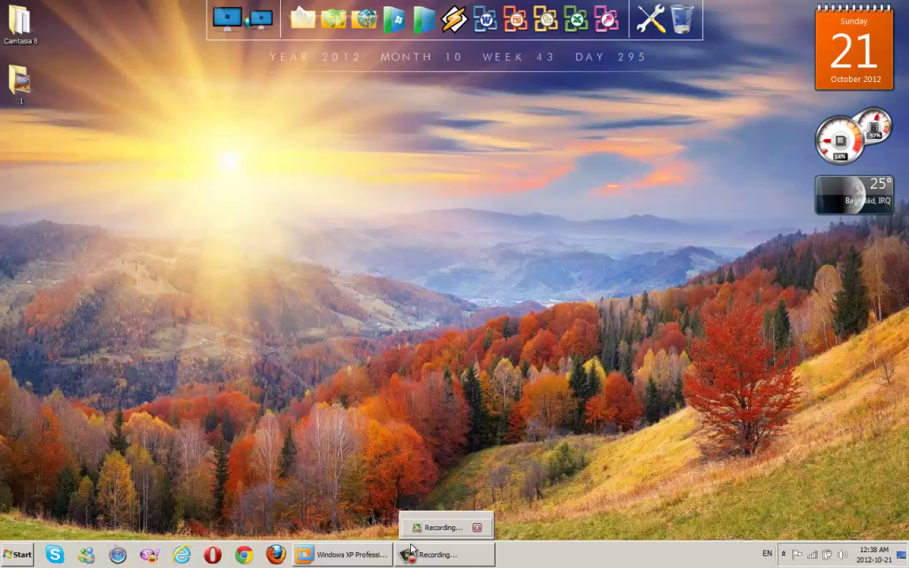
{"action": "left_click", "coordinate": [436, 555]}
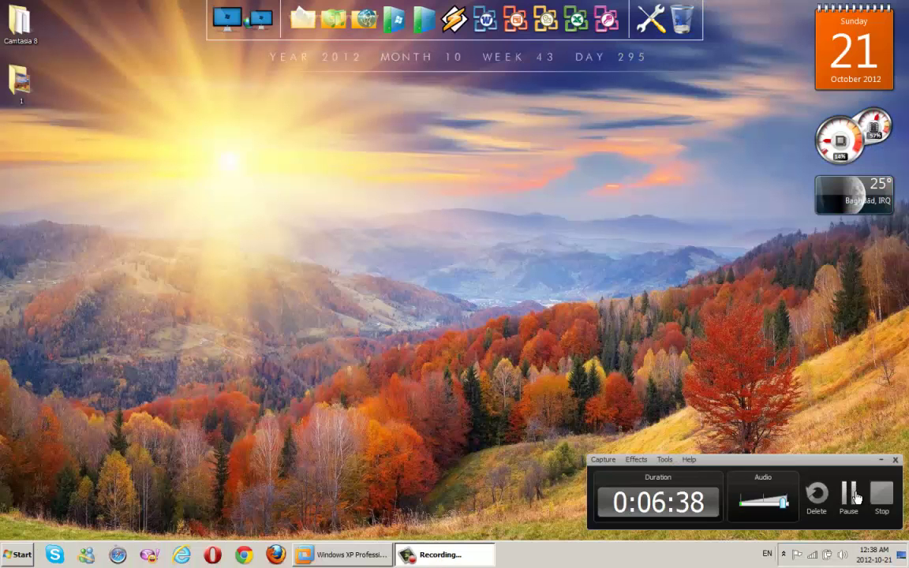
{"action": "left_click", "coordinate": [839, 502]}
{"action": "left_click", "coordinate": [345, 554]}
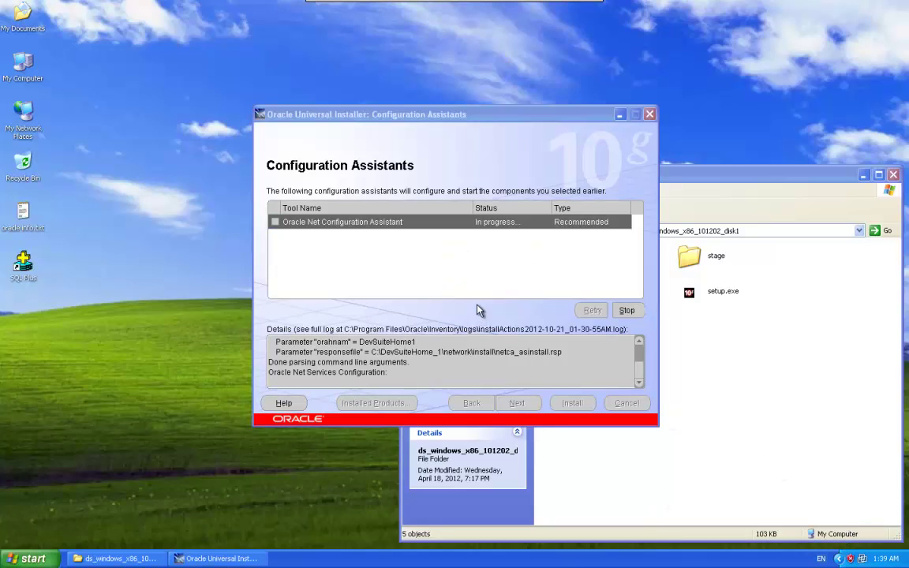
Step: Exit the installer after the successful install and close the disk1 Explorer window
{"action": "left_click_drag", "start_coordinate": [497, 125], "coordinate": [501, 97]}
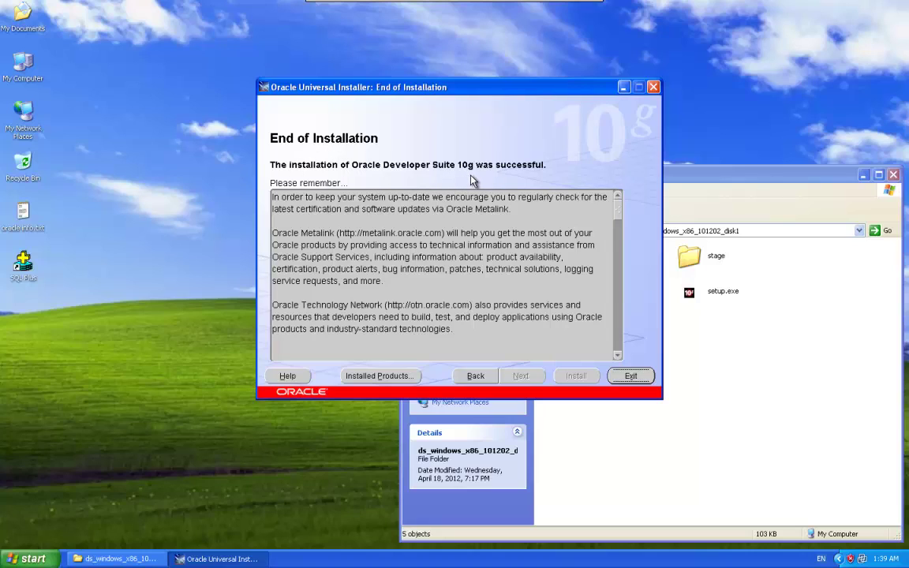
{"action": "left_click", "coordinate": [635, 376]}
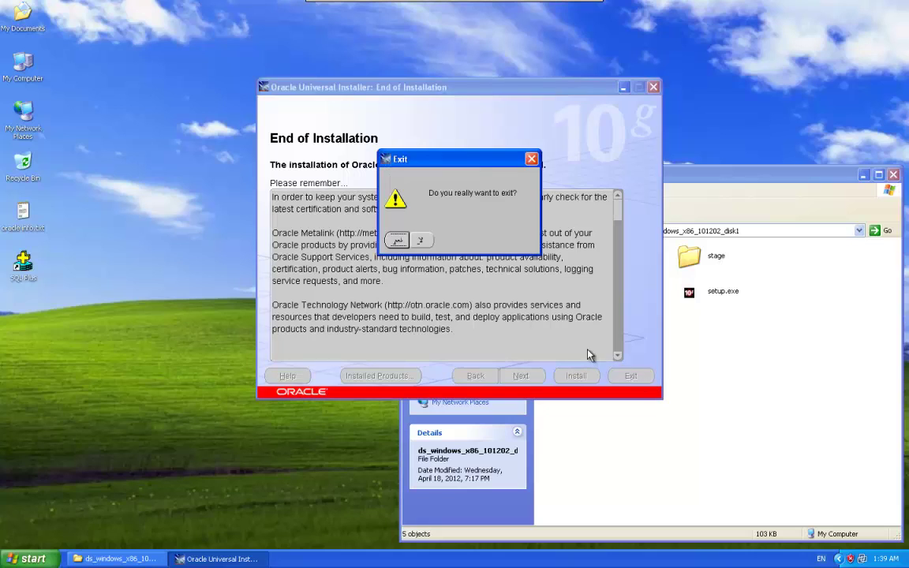
{"action": "left_click", "coordinate": [397, 240]}
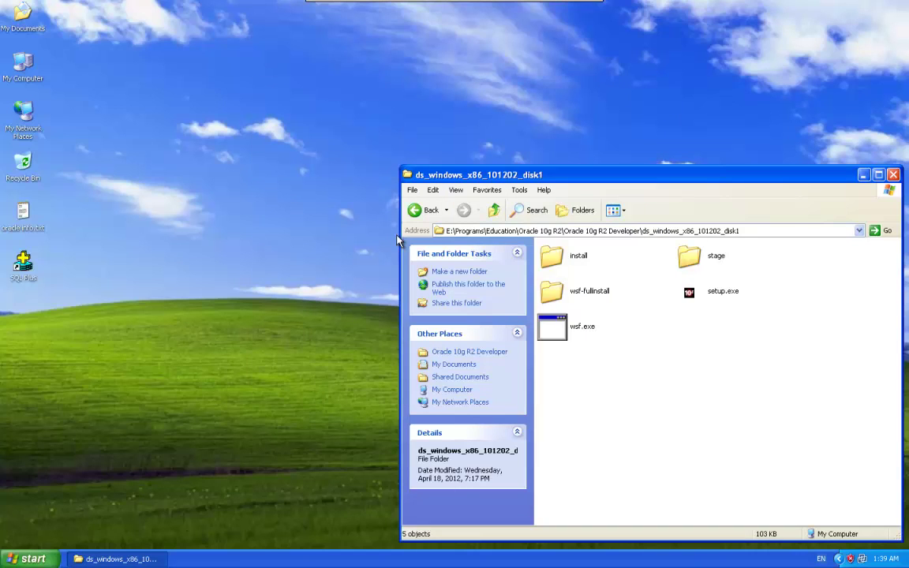
{"action": "left_click", "coordinate": [892, 174]}
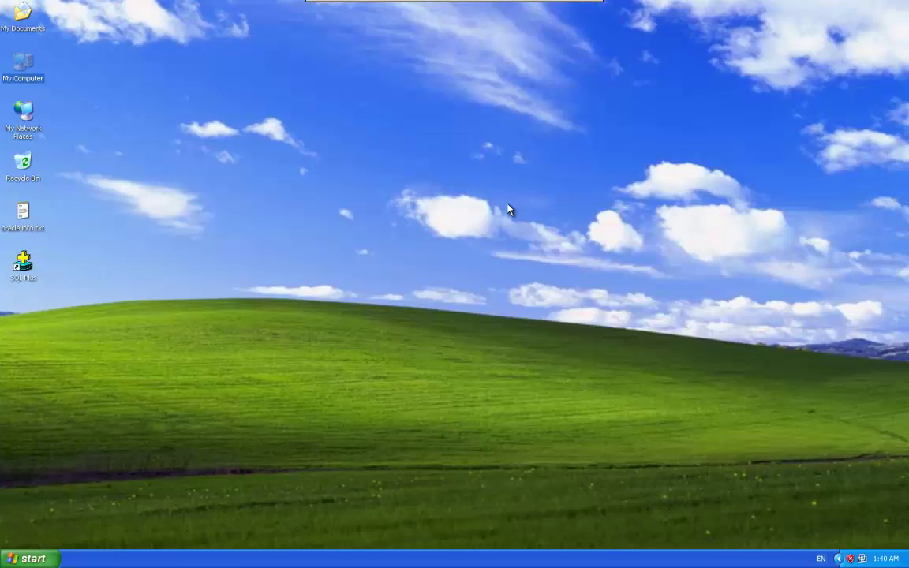
Step: Launch Net Configuration Assistant from Oracle - DevSuiteHome1 > Configuration and Migration Tools
{"action": "left_click", "coordinate": [436, 217]}
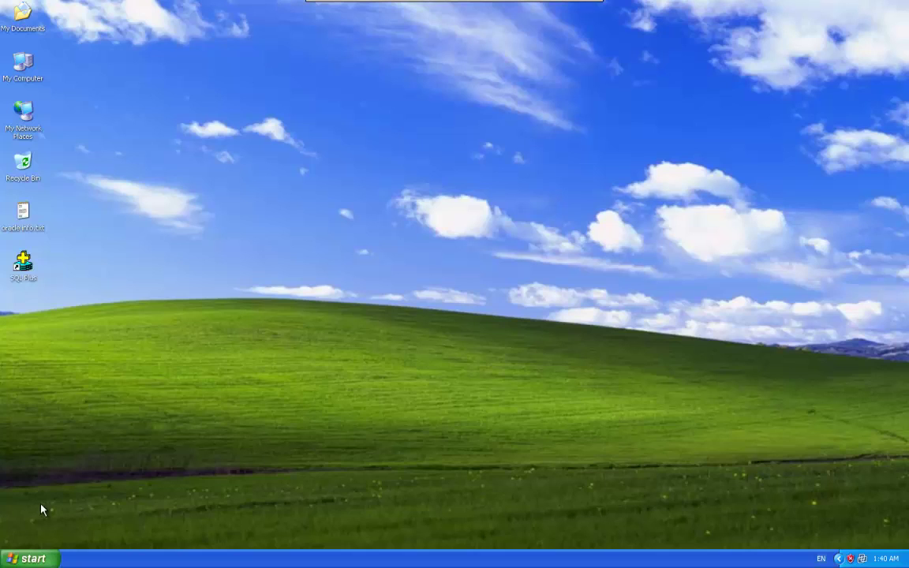
{"action": "left_click", "coordinate": [30, 558]}
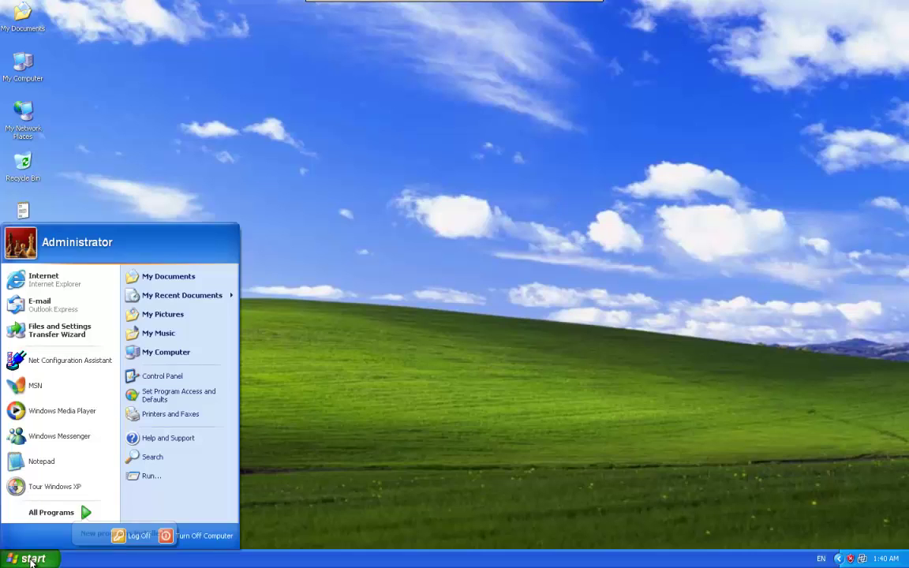
{"action": "left_click", "coordinate": [51, 514]}
{"action": "mouse_move", "coordinate": [172, 516]}
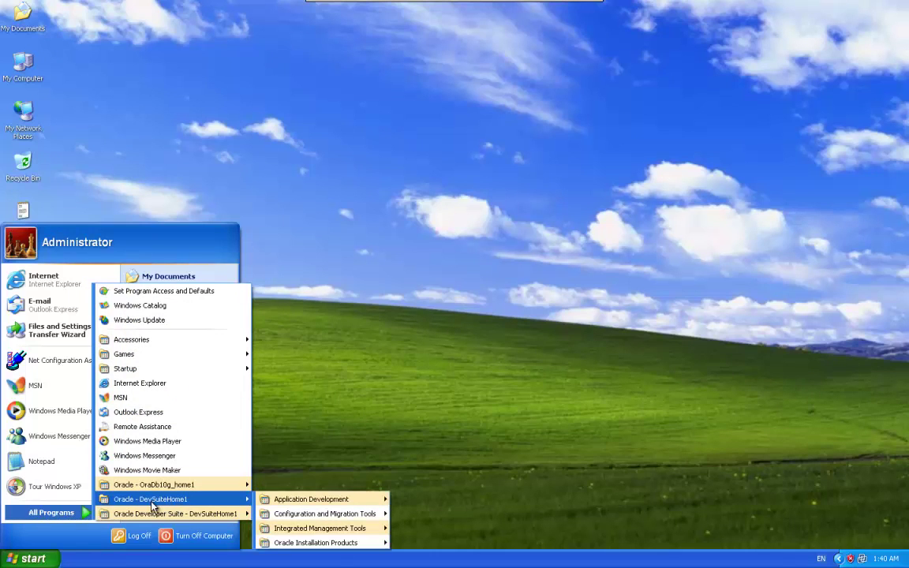
{"action": "mouse_move", "coordinate": [124, 518]}
{"action": "mouse_move", "coordinate": [319, 519]}
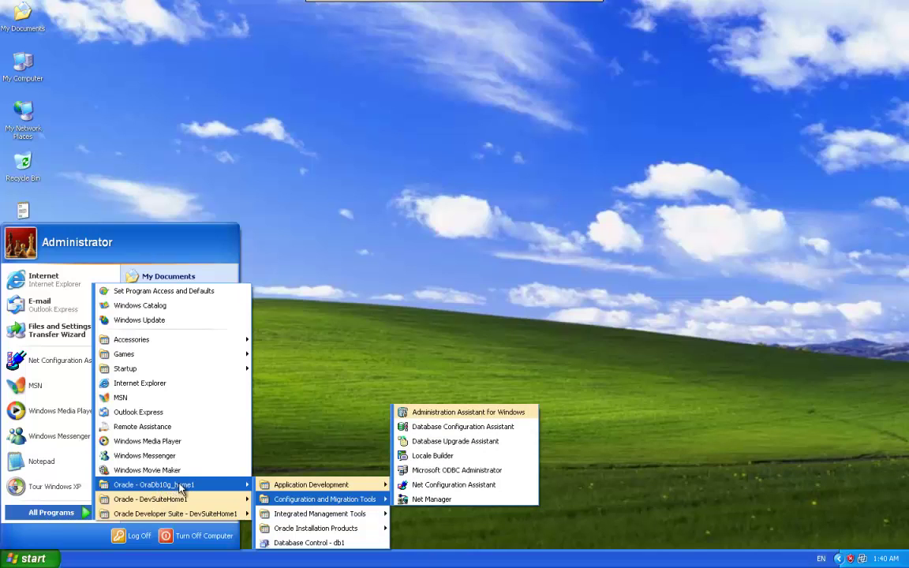
{"action": "mouse_move", "coordinate": [197, 500]}
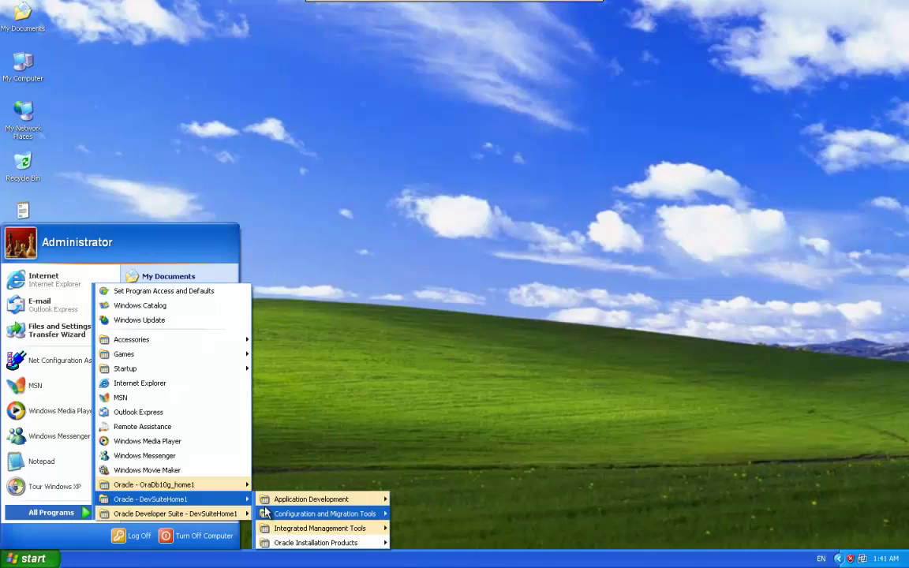
{"action": "mouse_move", "coordinate": [278, 515]}
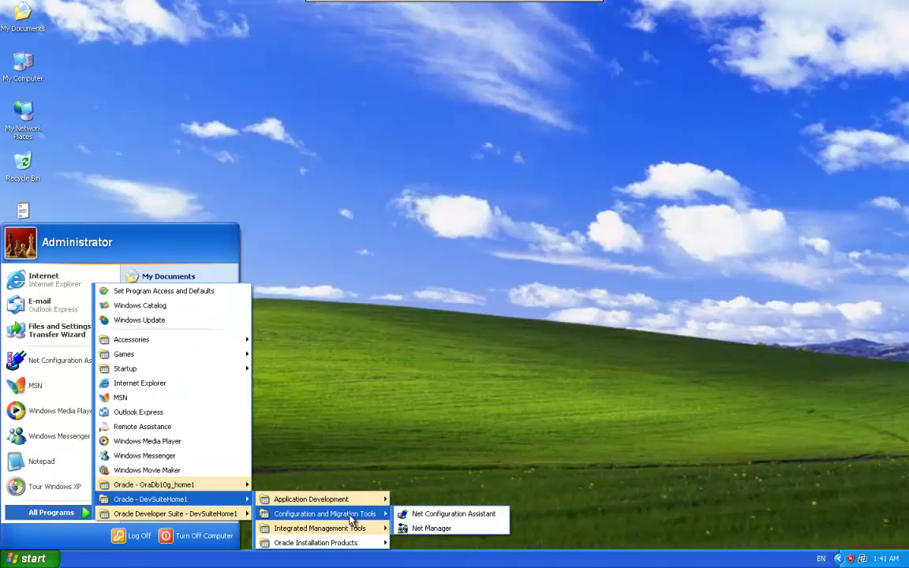
{"action": "left_click", "coordinate": [451, 519]}
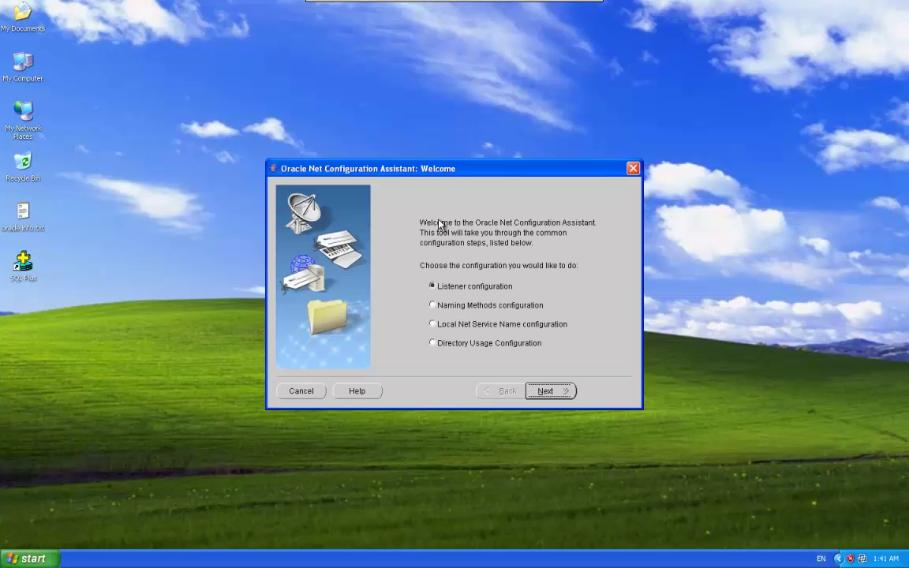
Step: Choose Local Net Service Name configuration and advance to the Net Service Name Configuration step
{"action": "left_click_drag", "start_coordinate": [482, 168], "coordinate": [483, 126]}
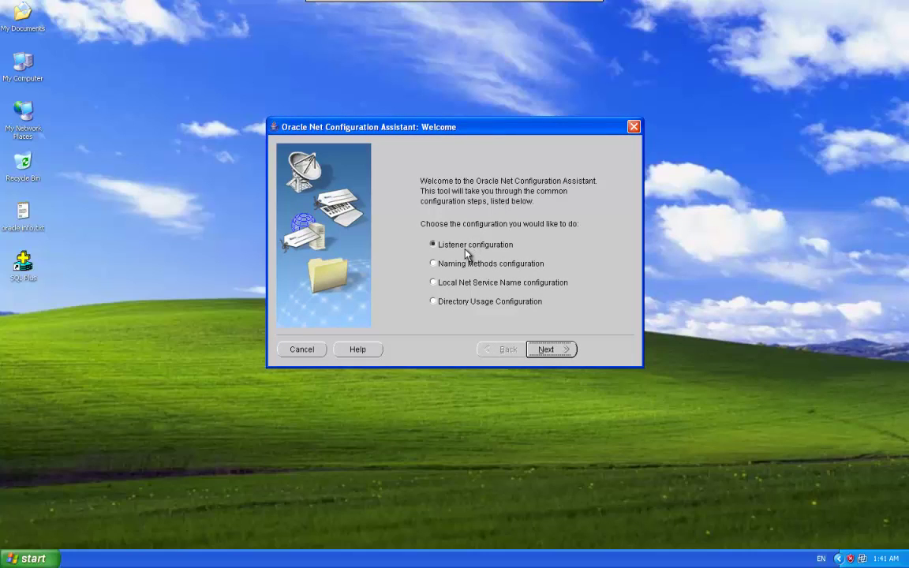
{"action": "left_click", "coordinate": [433, 283]}
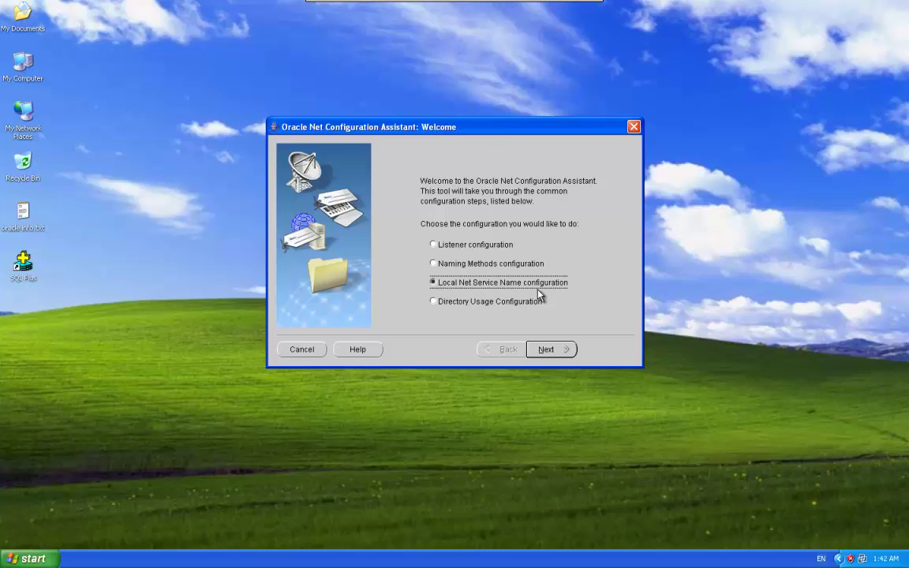
{"action": "left_click", "coordinate": [550, 350]}
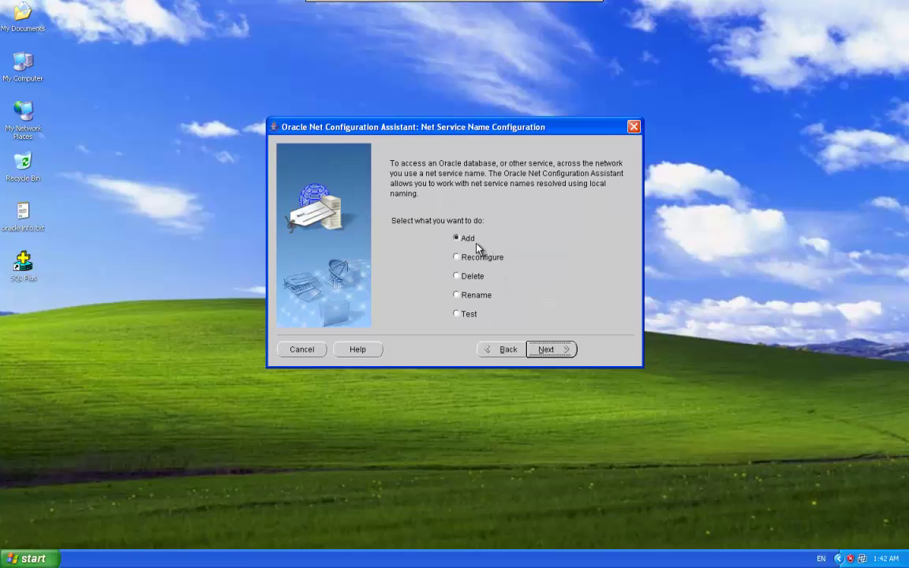
Step: Add a net service with service name db1 over TCP, then open My Computer's System Properties
{"action": "left_click", "coordinate": [550, 349]}
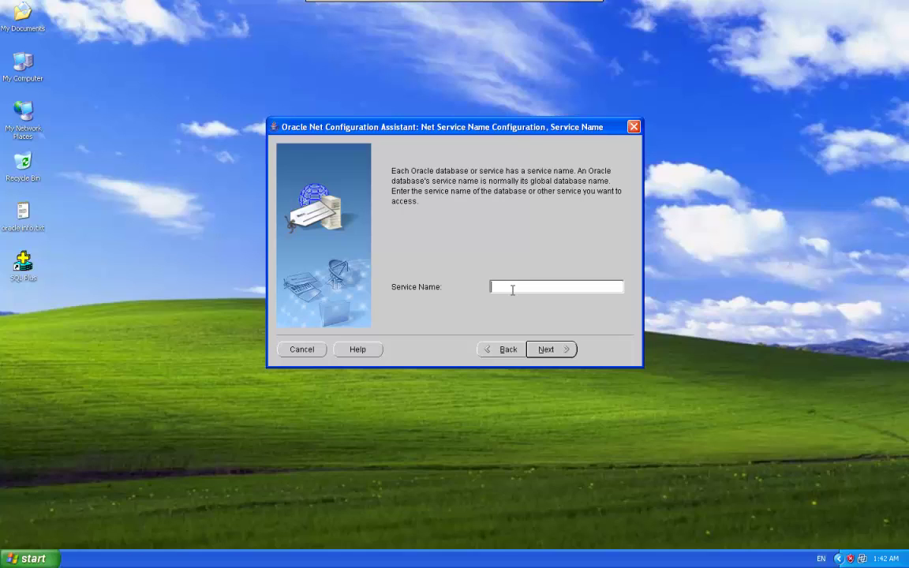
{"action": "type", "text": "db1"}
{"action": "left_click", "coordinate": [547, 351]}
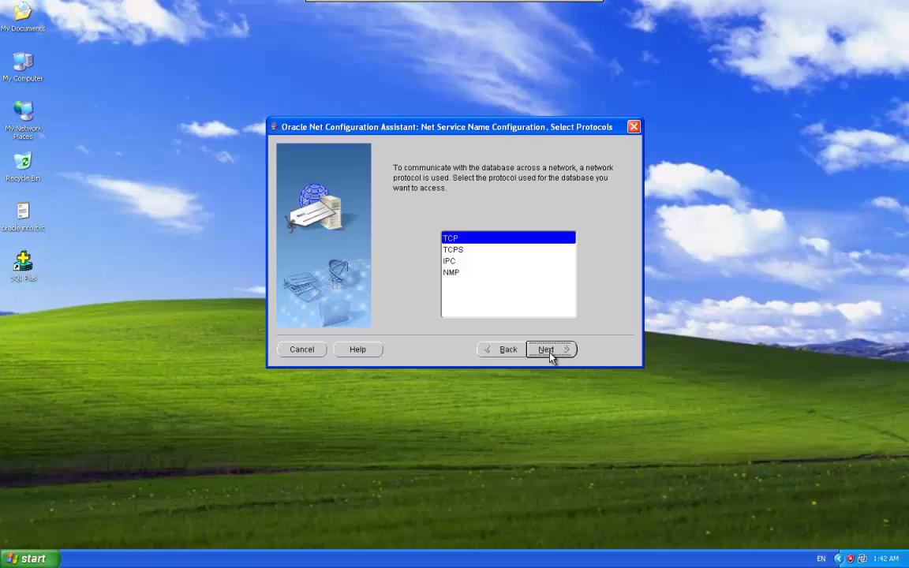
{"action": "left_click", "coordinate": [547, 351]}
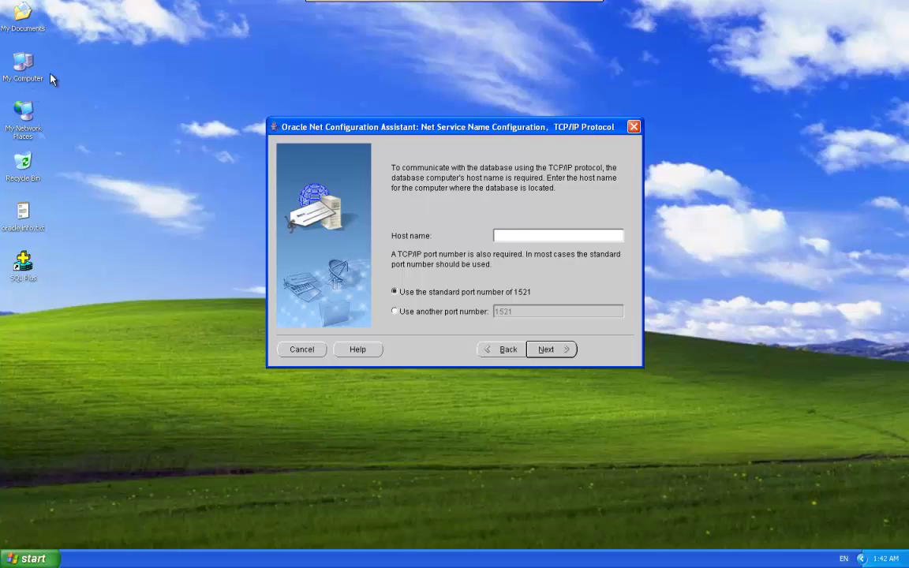
{"action": "right_click", "coordinate": [18, 69]}
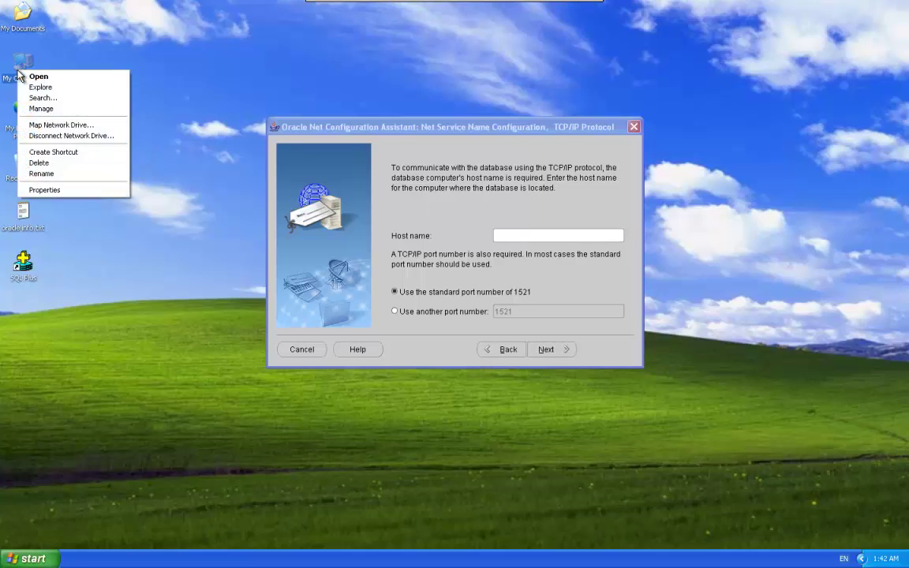
{"action": "left_click", "coordinate": [49, 190]}
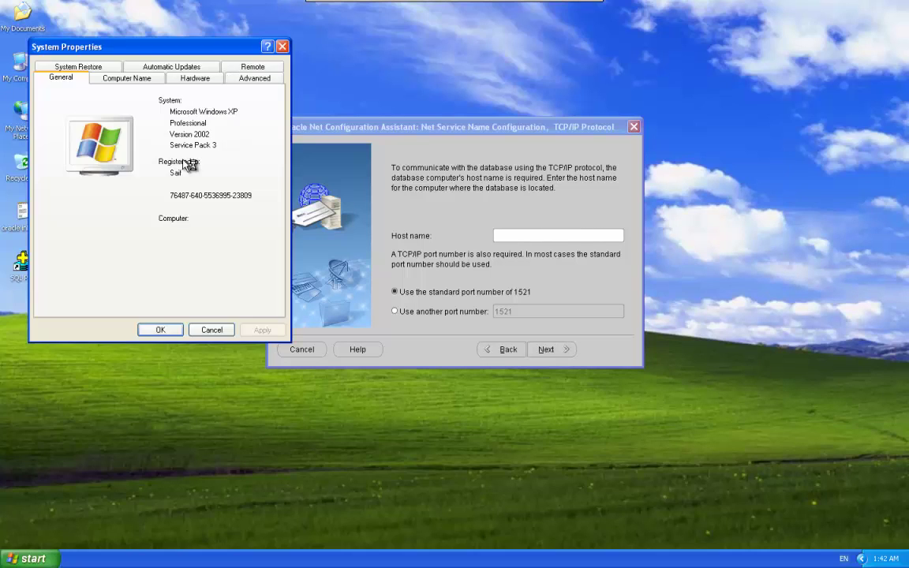
Step: Copy the full computer name from System Properties into Host name, keeping standard port 1521
{"action": "left_click", "coordinate": [122, 78]}
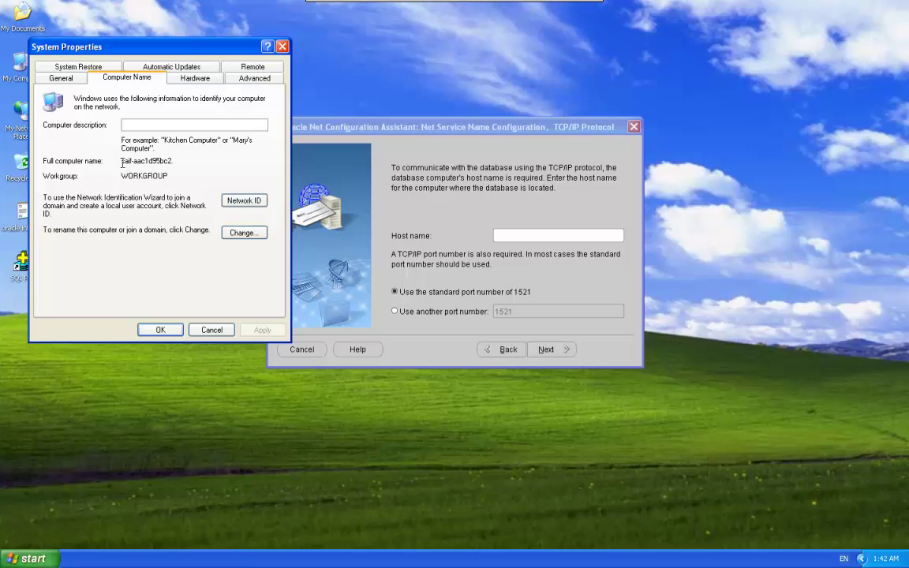
{"action": "left_click_drag", "start_coordinate": [122, 164], "coordinate": [162, 164]}
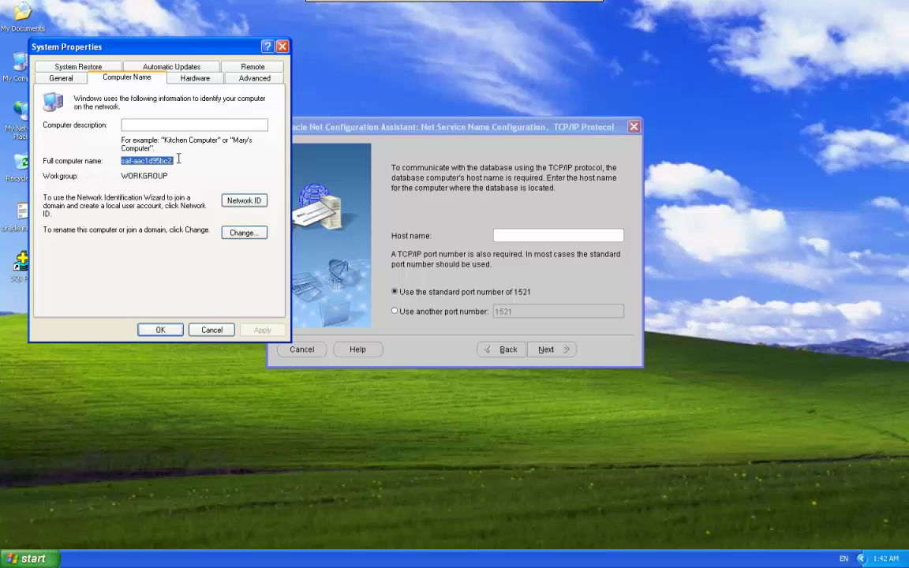
{"action": "right_click", "coordinate": [161, 164]}
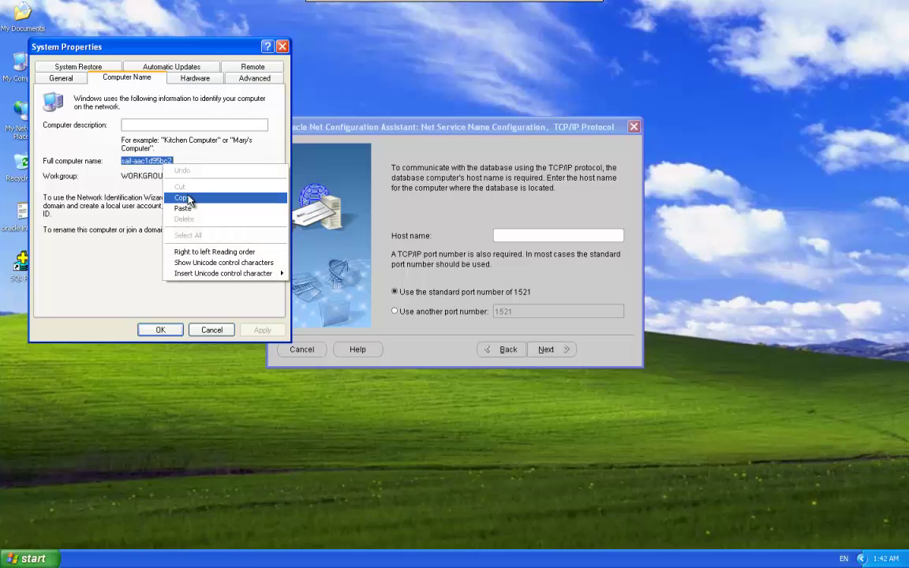
{"action": "left_click", "coordinate": [187, 196]}
{"action": "left_click", "coordinate": [556, 234]}
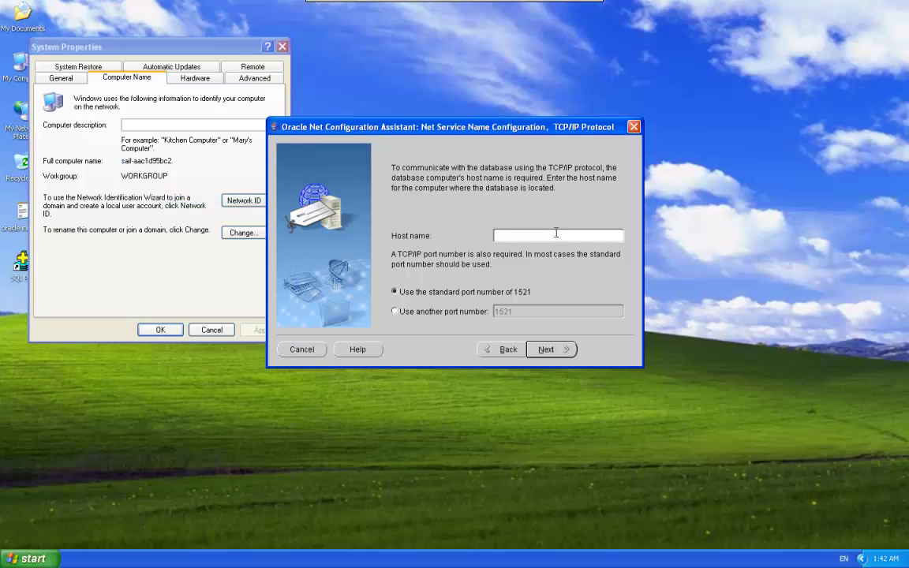
{"action": "key", "text": "ctrl+v"}
{"action": "left_click", "coordinate": [211, 329]}
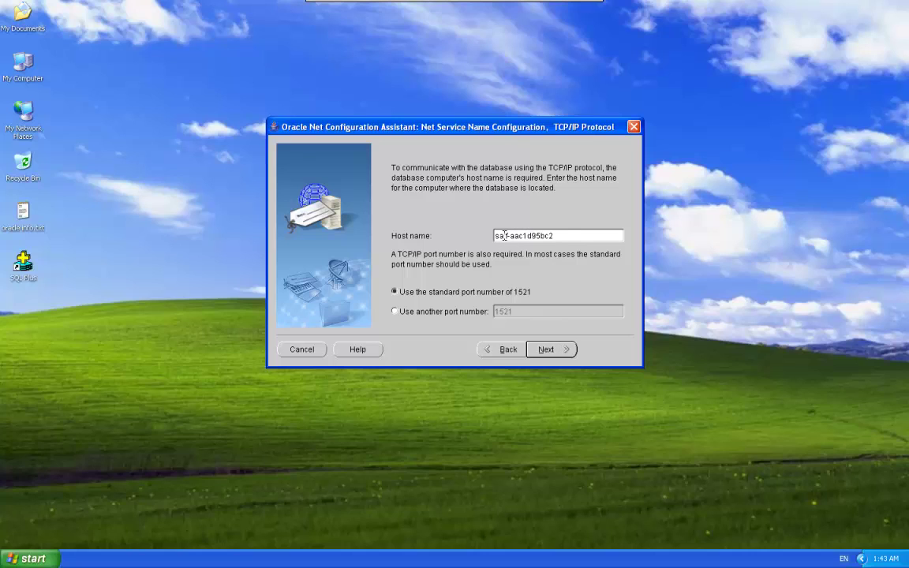
{"action": "left_click", "coordinate": [546, 349]}
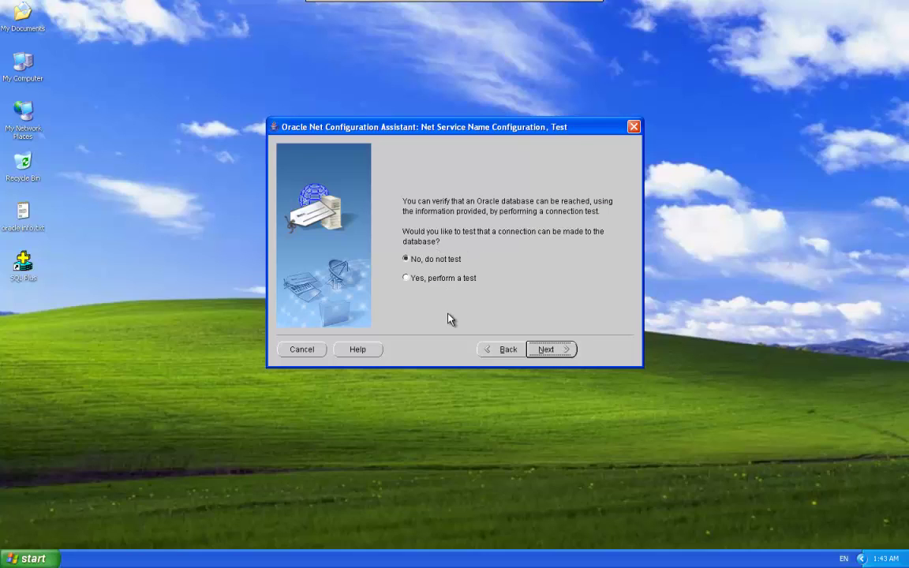
Step: Run the connection test, retrying with a changed login and password until it succeeds
{"action": "left_click", "coordinate": [406, 278]}
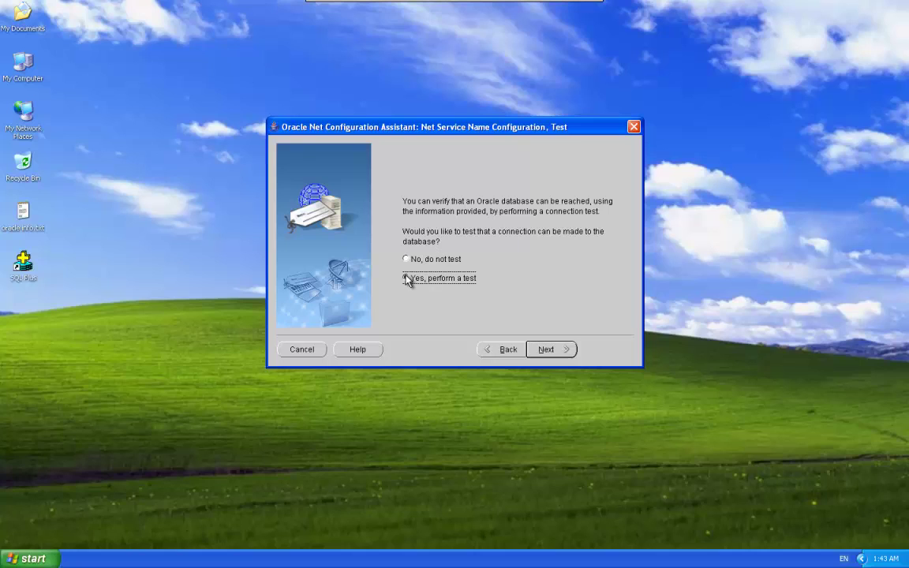
{"action": "left_click", "coordinate": [546, 351]}
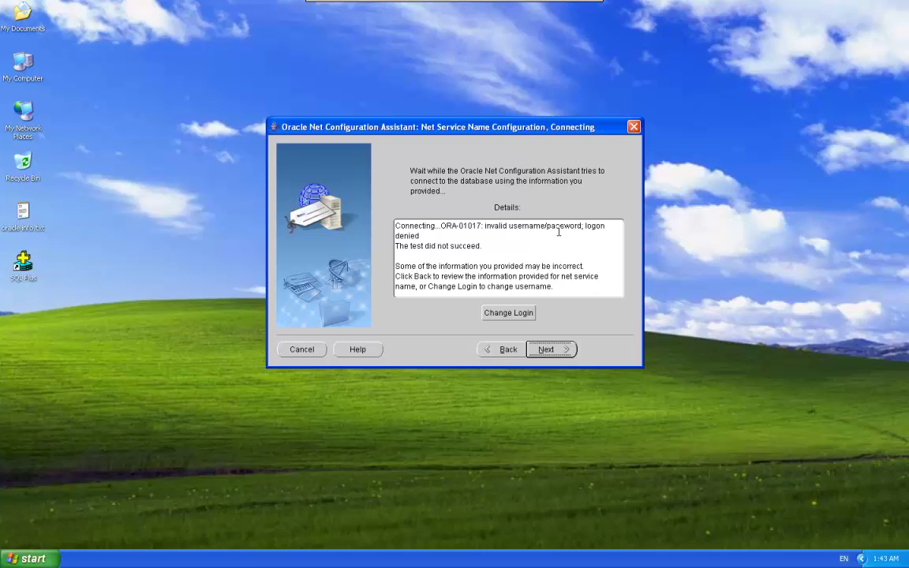
{"action": "left_click", "coordinate": [508, 313]}
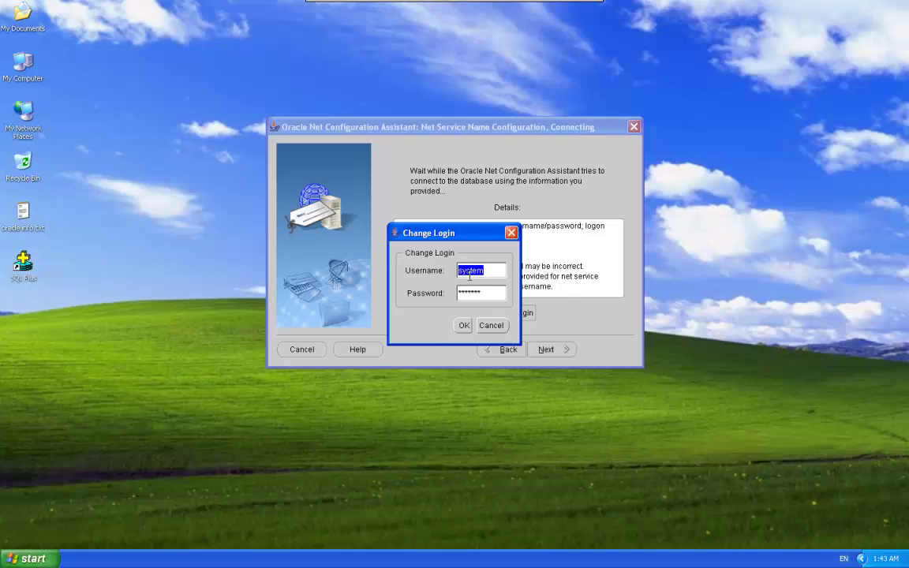
{"action": "key", "text": "Tab"}
{"action": "left_click", "coordinate": [464, 324]}
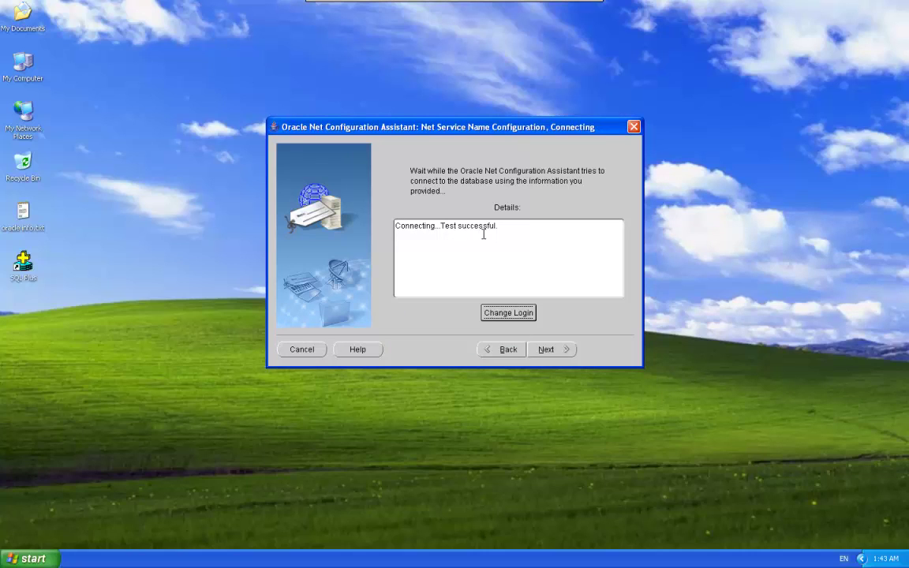
{"action": "left_click", "coordinate": [557, 352]}
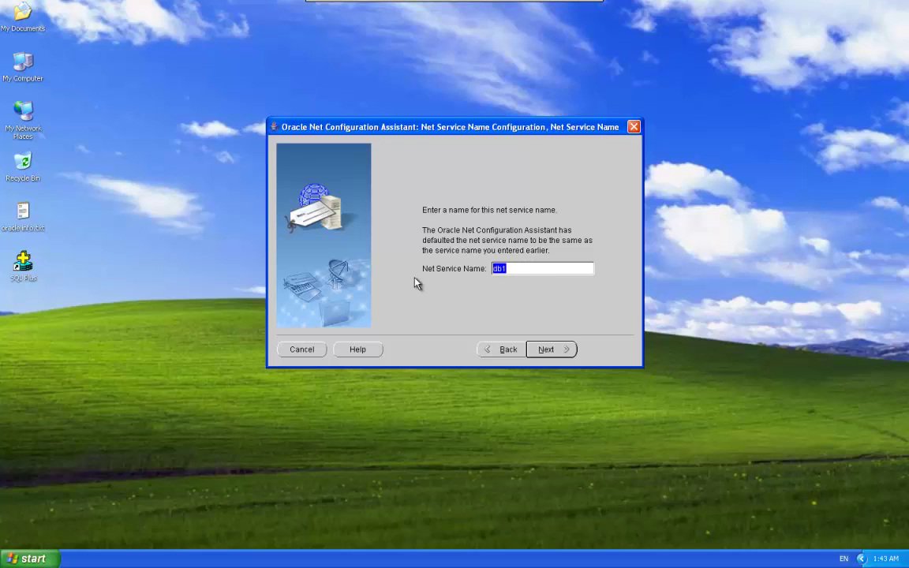
Step: Accept db1 as the net service name, decline configuring another, and finish the assistant
{"action": "left_click", "coordinate": [527, 270]}
{"action": "left_click", "coordinate": [547, 349]}
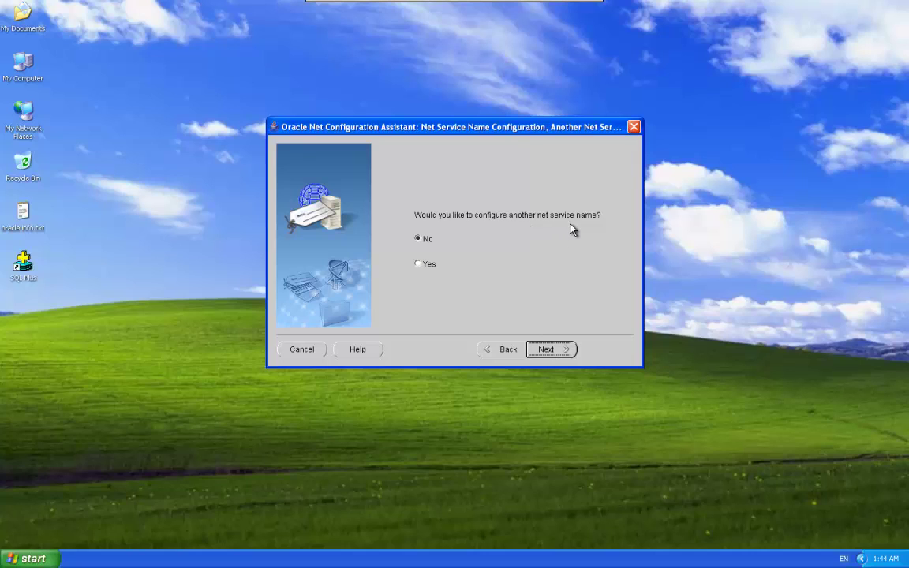
{"action": "left_click", "coordinate": [552, 350]}
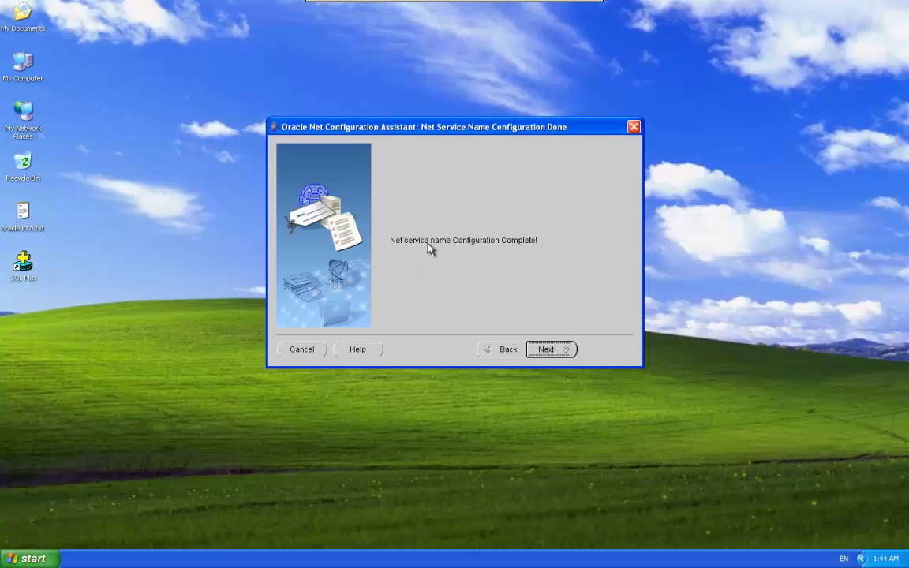
{"action": "left_click", "coordinate": [558, 352]}
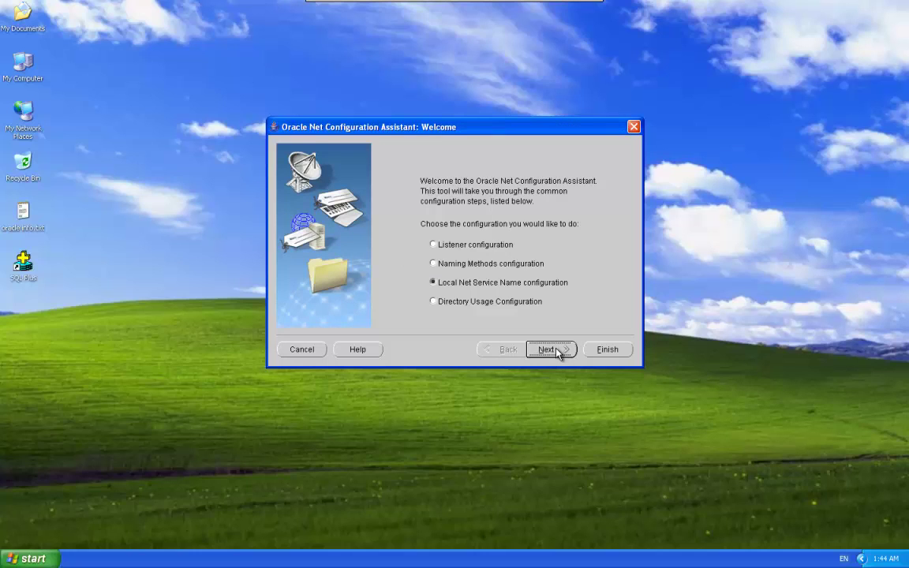
{"action": "left_click", "coordinate": [615, 355]}
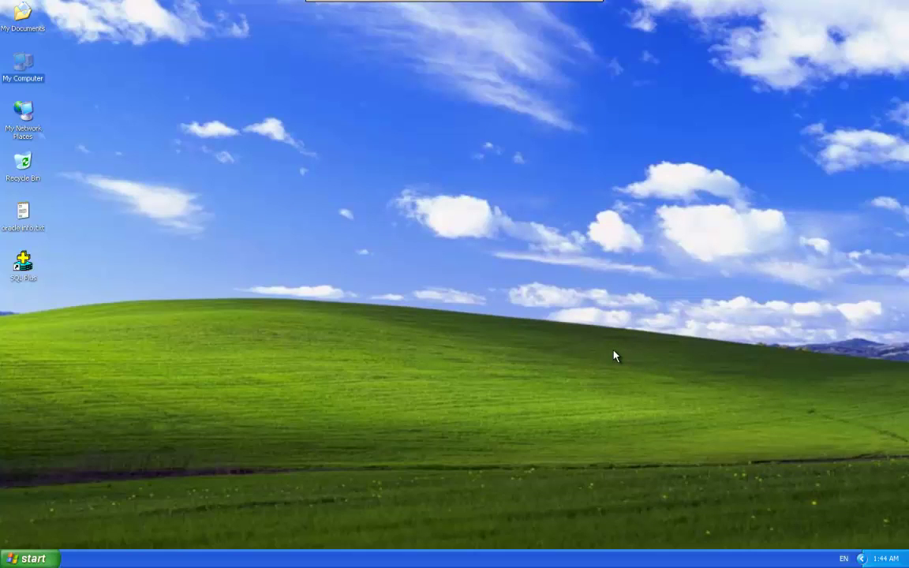
{"action": "left_click", "coordinate": [526, 380]}
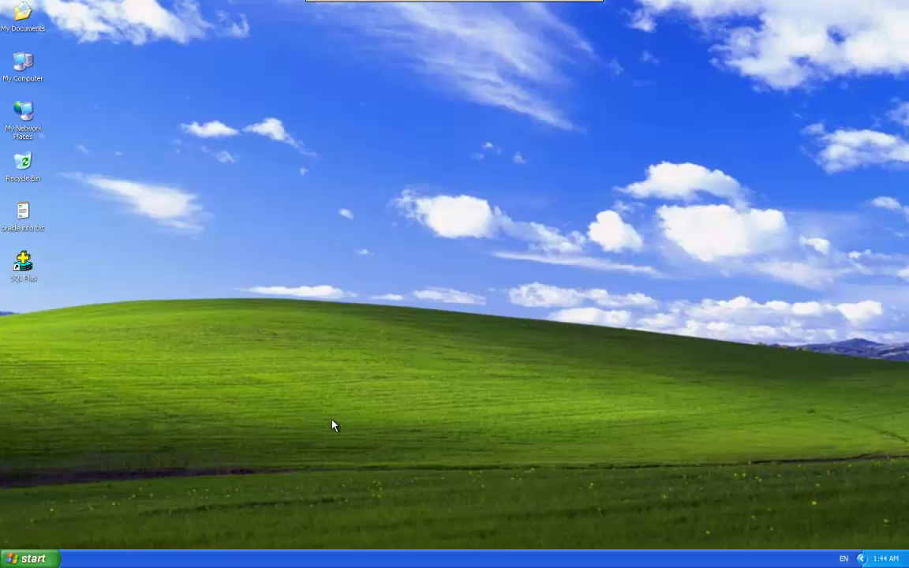
Step: Send Forms Builder from the Forms Developer programs group to the desktop as a shortcut
{"action": "left_click", "coordinate": [24, 560]}
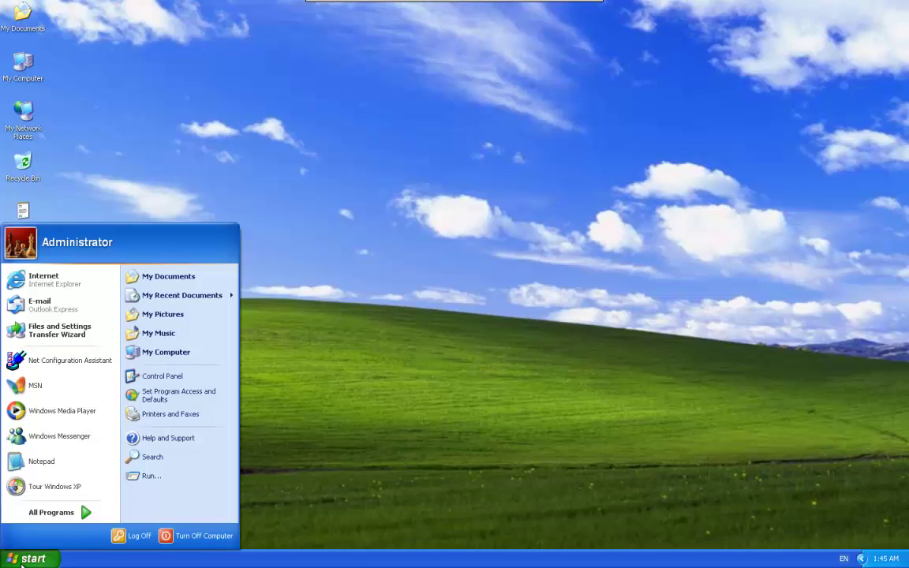
{"action": "left_click", "coordinate": [32, 514]}
{"action": "mouse_move", "coordinate": [136, 515]}
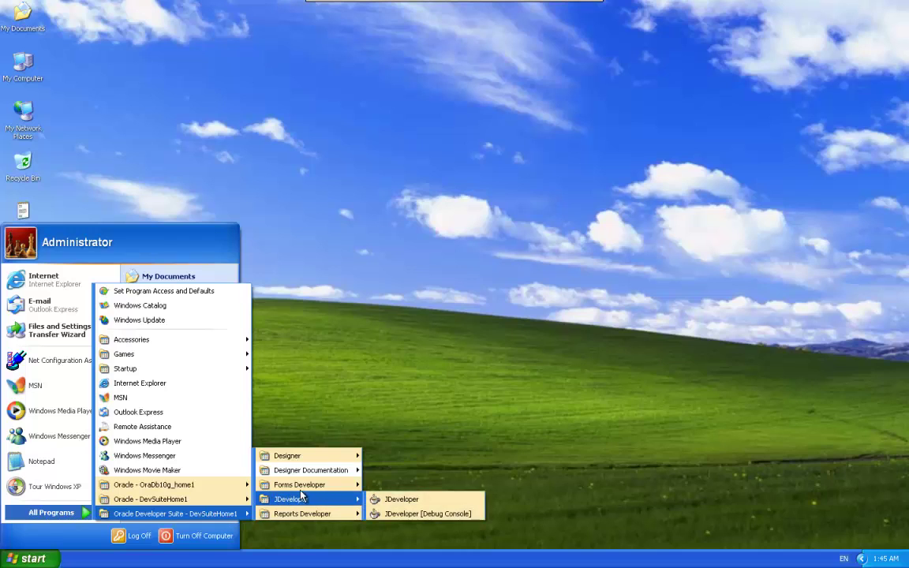
{"action": "mouse_move", "coordinate": [318, 490]}
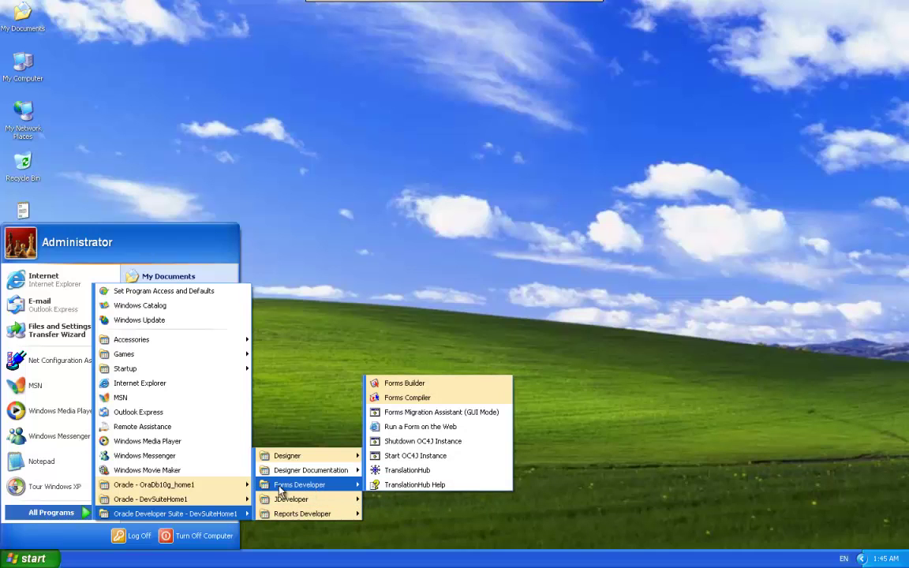
{"action": "right_click", "coordinate": [441, 386]}
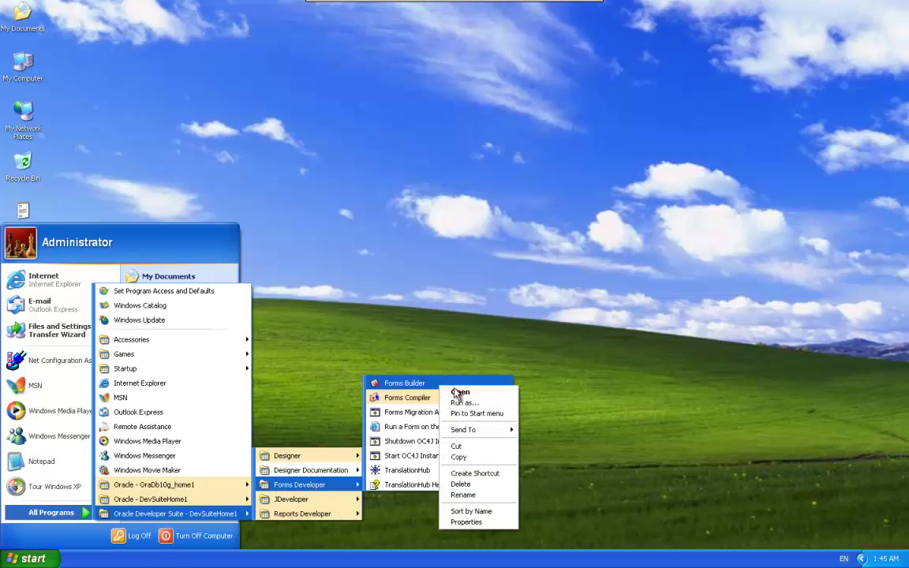
{"action": "mouse_move", "coordinate": [497, 430]}
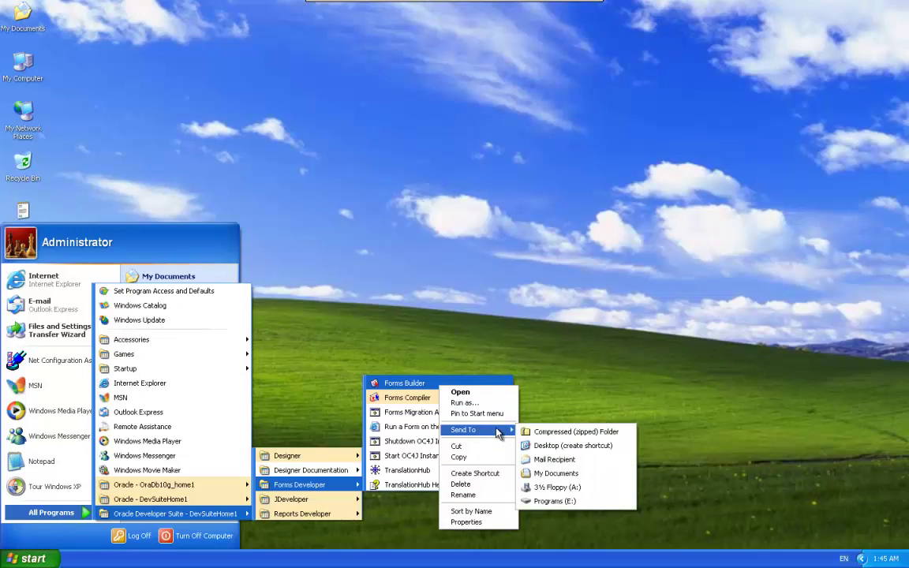
{"action": "left_click", "coordinate": [543, 447]}
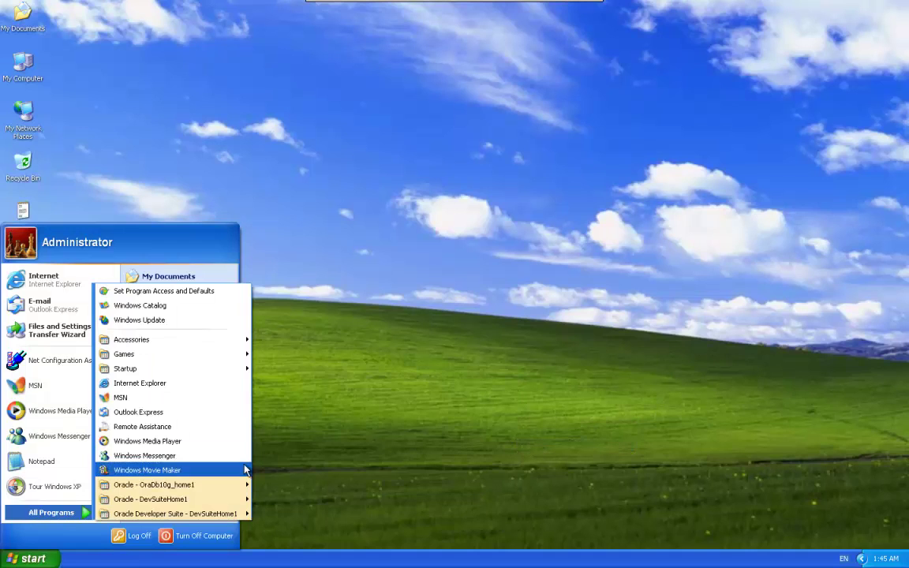
Step: Send Start OC4J Instance to the desktop as a shortcut and select it
{"action": "mouse_move", "coordinate": [236, 515]}
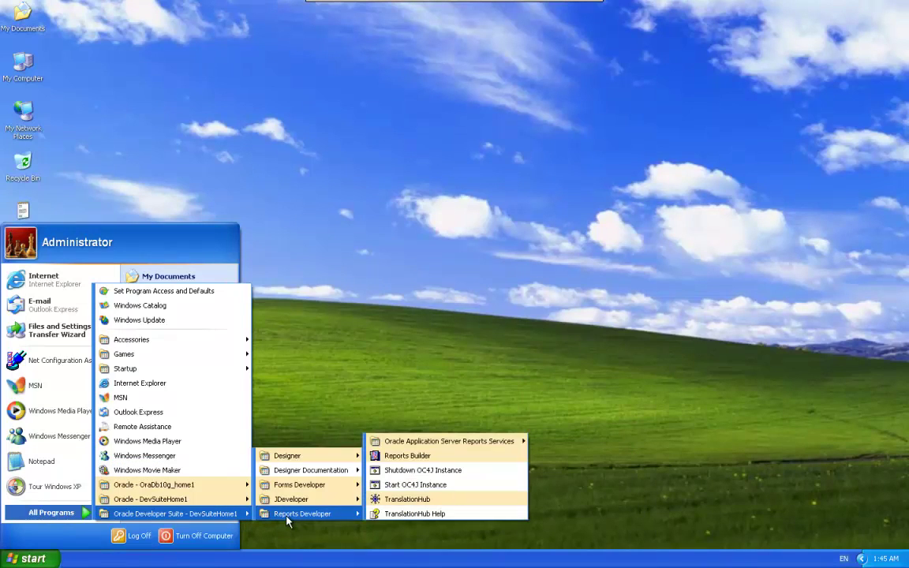
{"action": "mouse_move", "coordinate": [322, 489]}
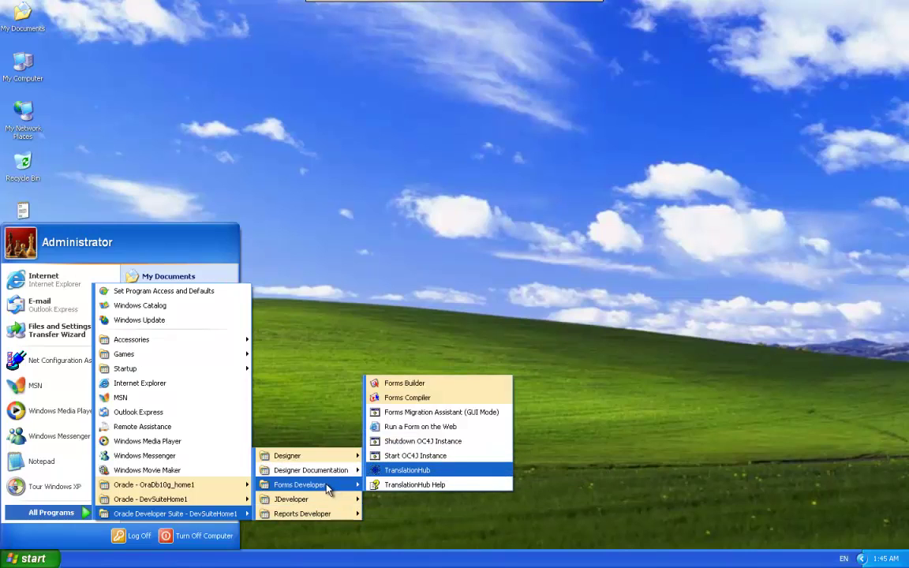
{"action": "right_click", "coordinate": [417, 459]}
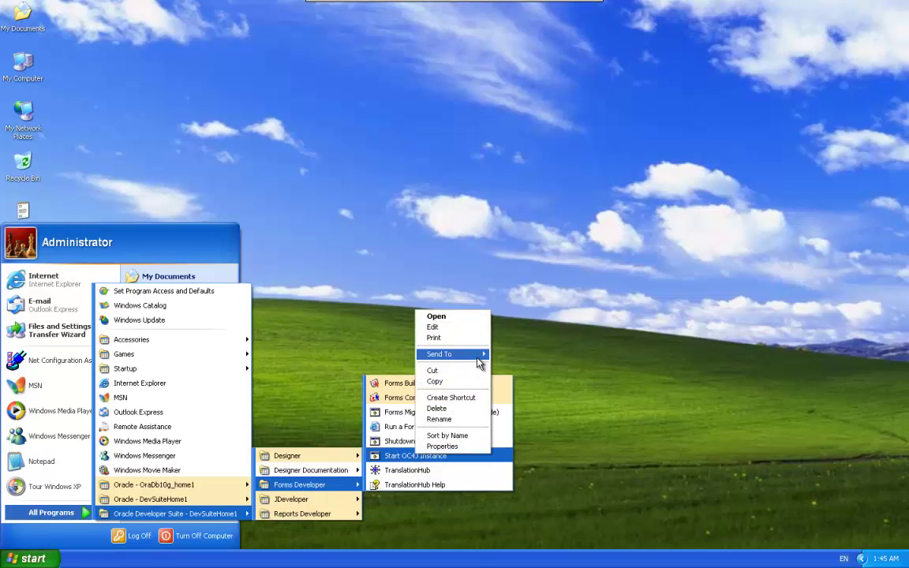
{"action": "mouse_move", "coordinate": [482, 359]}
{"action": "left_click", "coordinate": [522, 369]}
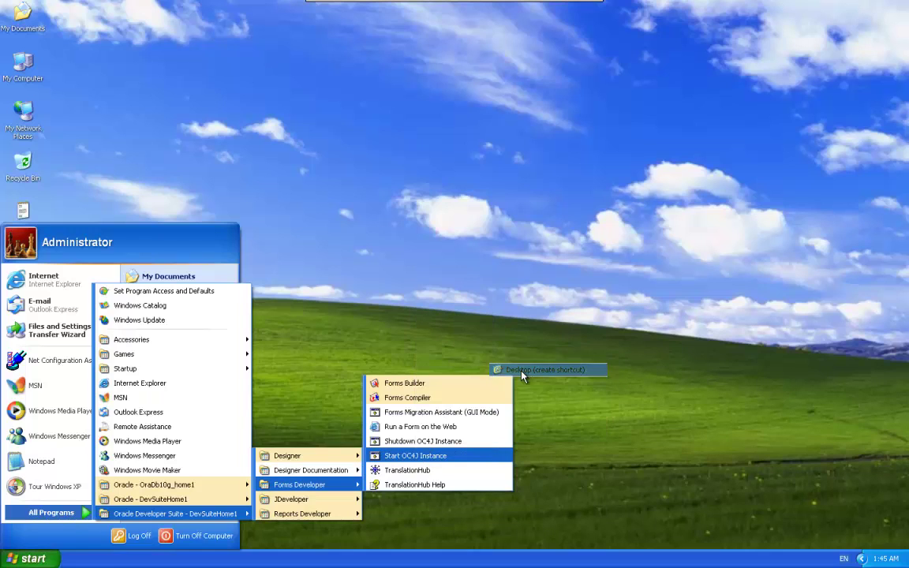
{"action": "left_click", "coordinate": [498, 204]}
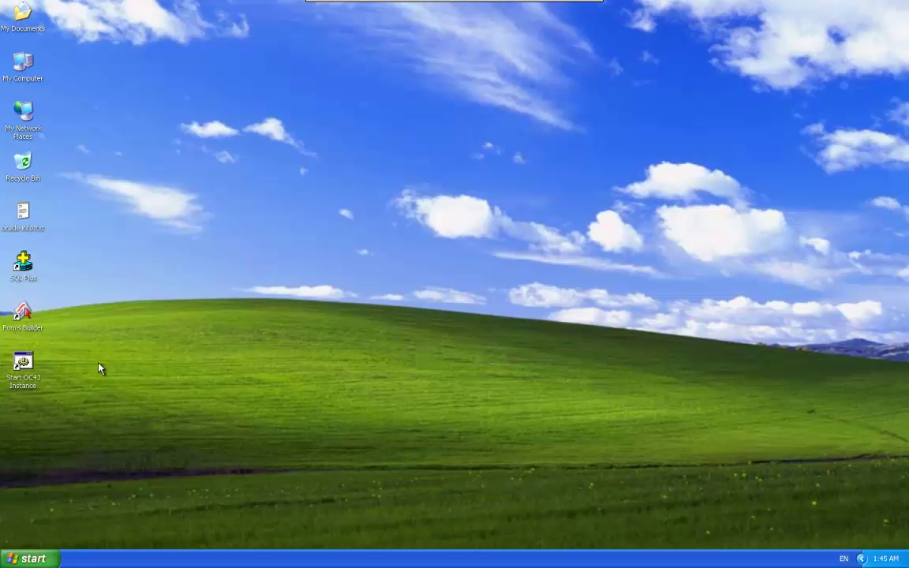
{"action": "left_click", "coordinate": [27, 372]}
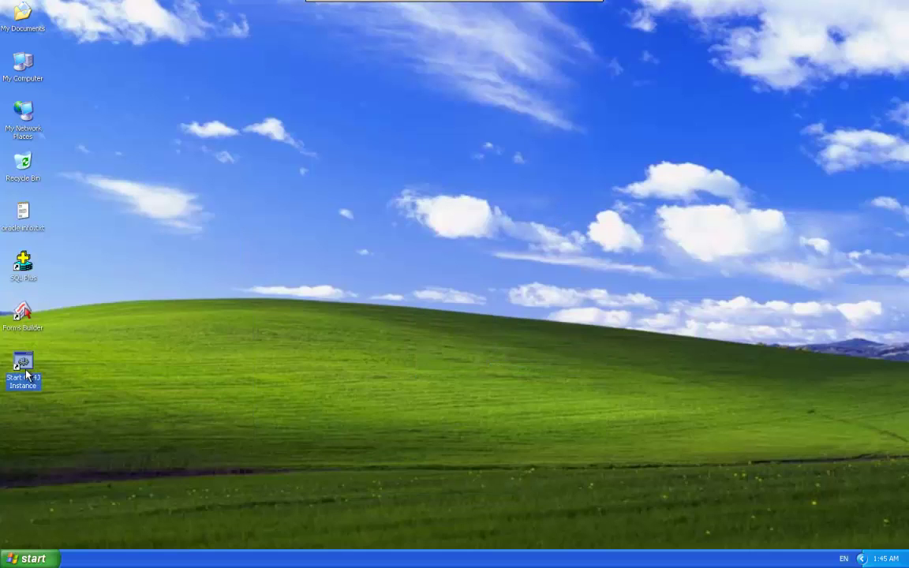
Step: Start the OC4J instance from its shortcut and minimize the console once it reports initialized
{"action": "double_click", "coordinate": [27, 376]}
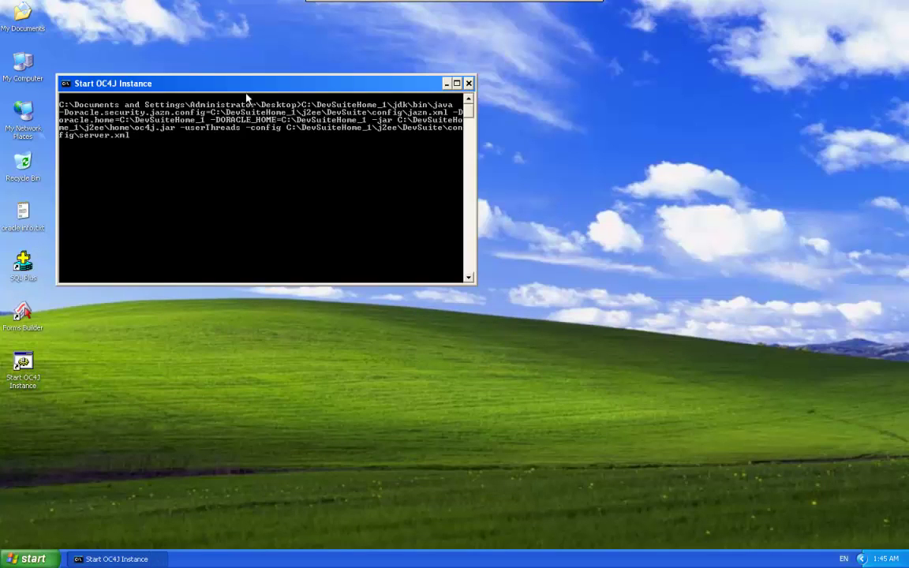
{"action": "left_click_drag", "start_coordinate": [263, 87], "coordinate": [354, 63]}
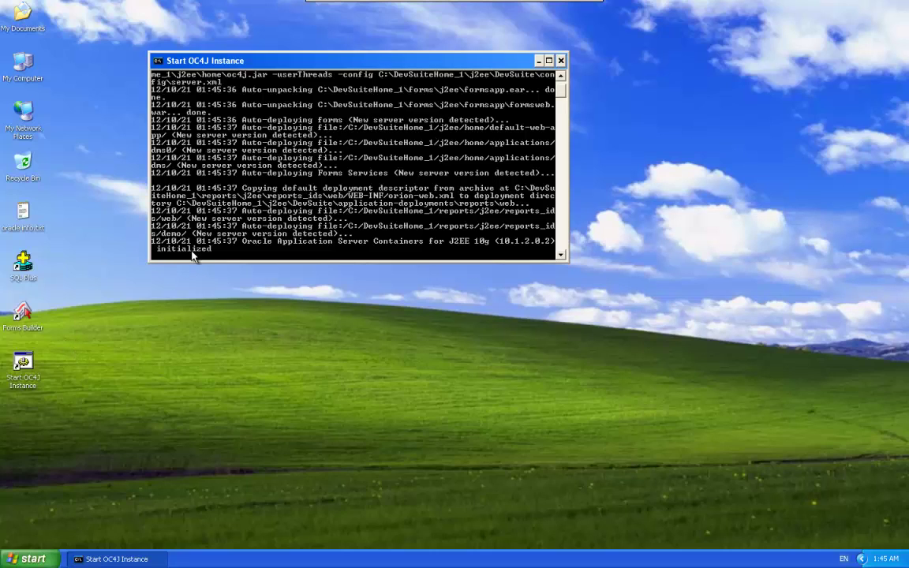
{"action": "left_click", "coordinate": [538, 61]}
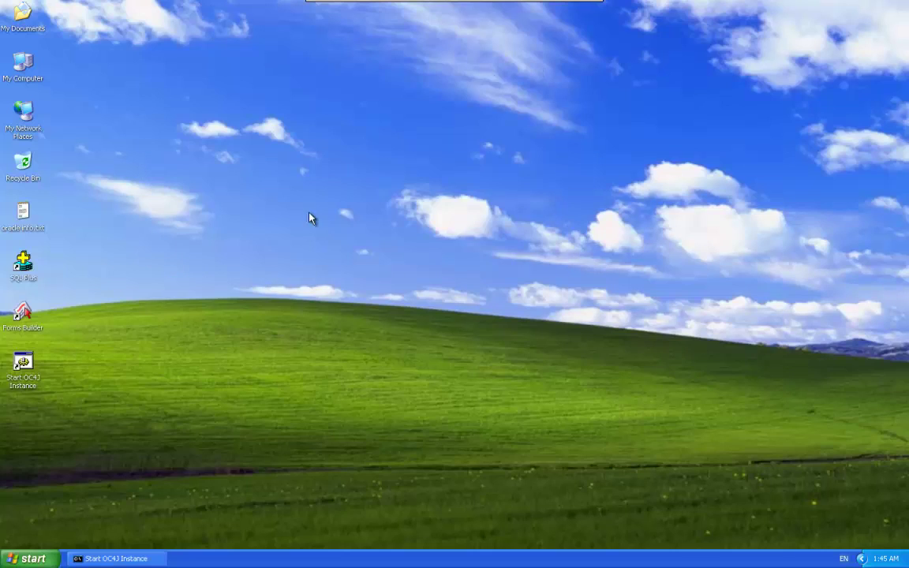
Step: Open Forms Builder from its desktop shortcut, bringing up the new MODULE1 form
{"action": "double_click", "coordinate": [33, 328]}
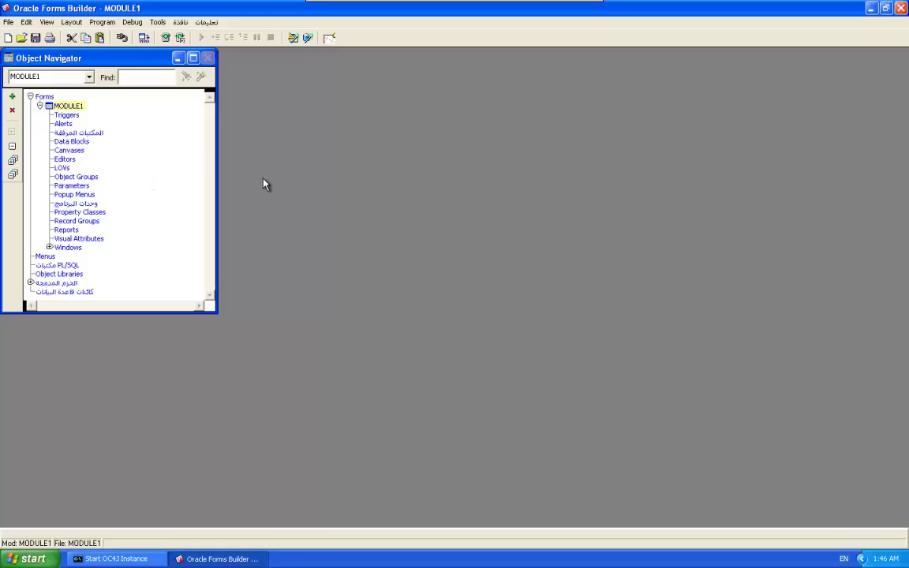
Step: Open the Layout Editor and connect to database db1 as user system with its password
{"action": "key", "text": "ctrl+r"}
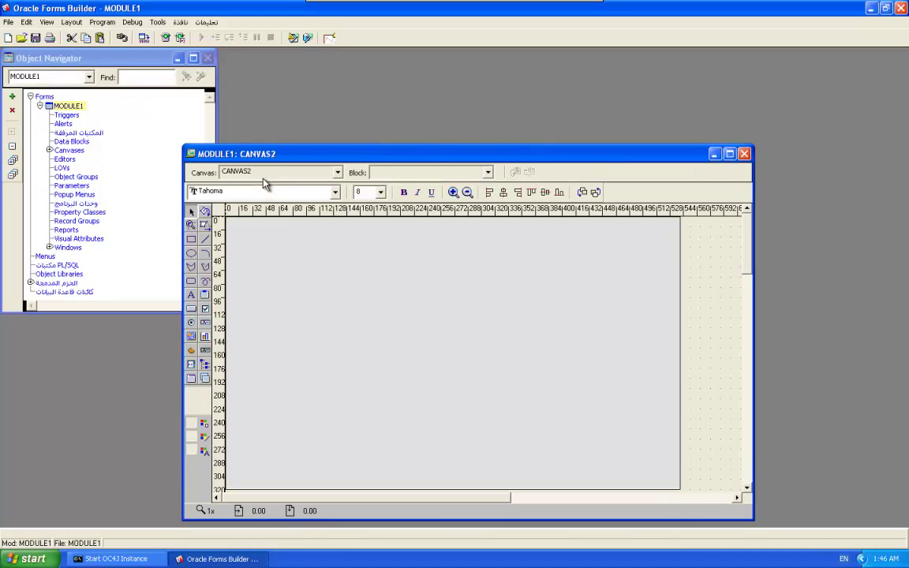
{"action": "left_click_drag", "start_coordinate": [399, 154], "coordinate": [471, 103]}
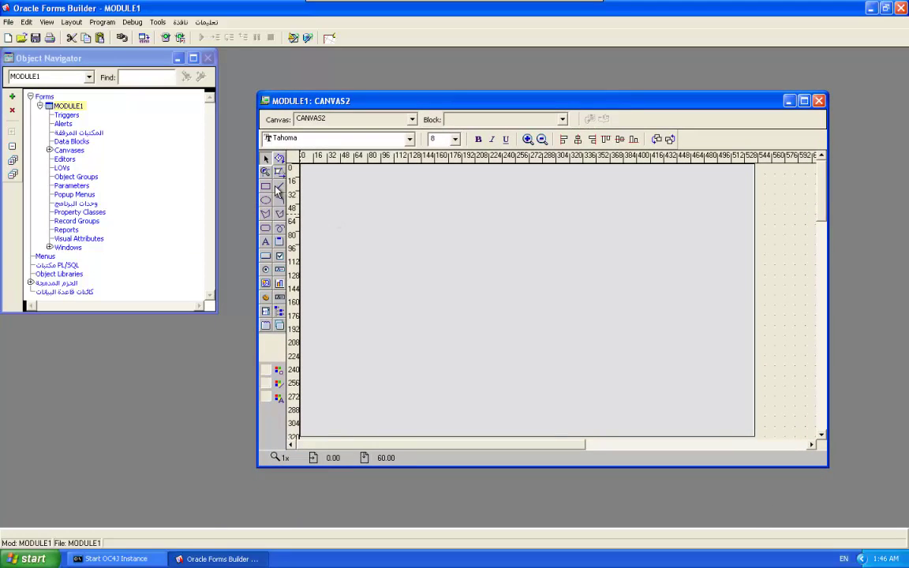
{"action": "left_click", "coordinate": [122, 38]}
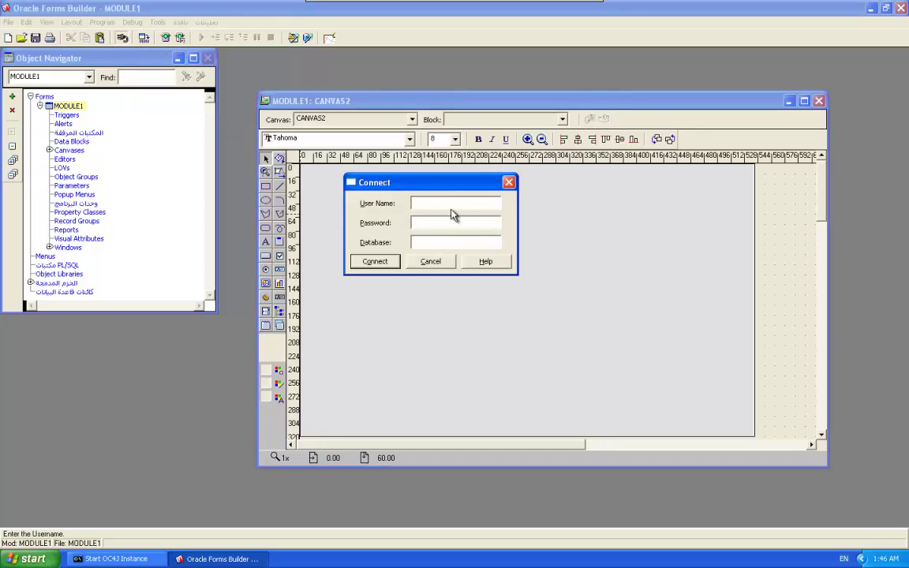
{"action": "key", "text": "Tab"}
{"action": "key", "text": "Tab"}
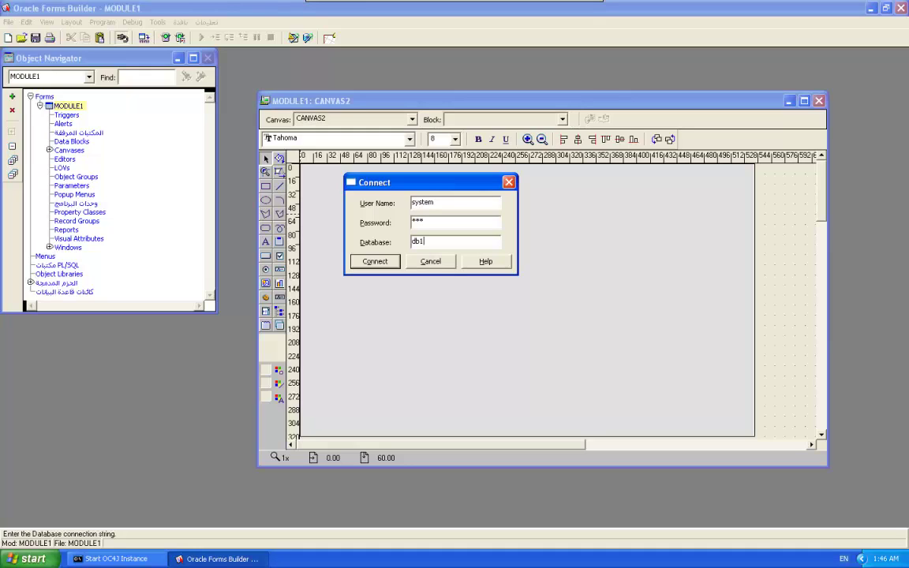
{"action": "left_click", "coordinate": [380, 261]}
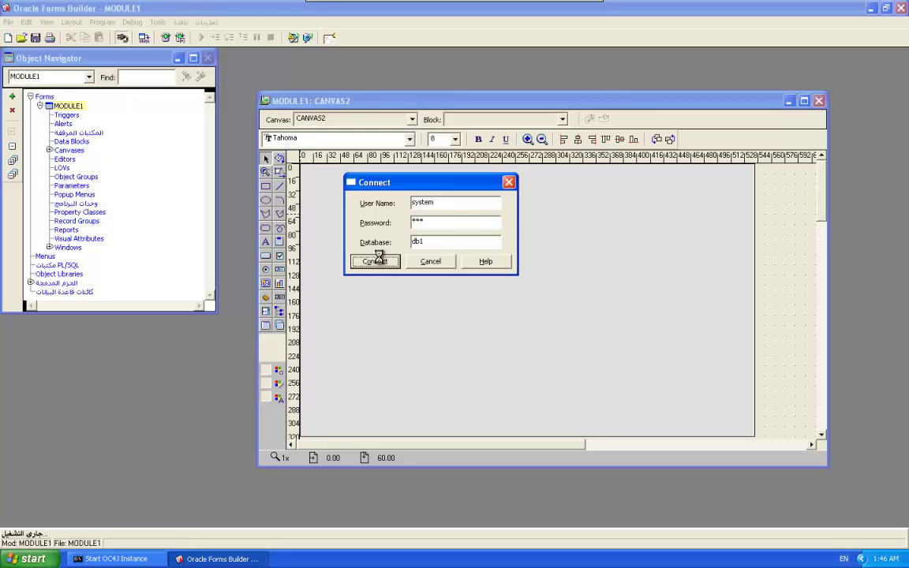